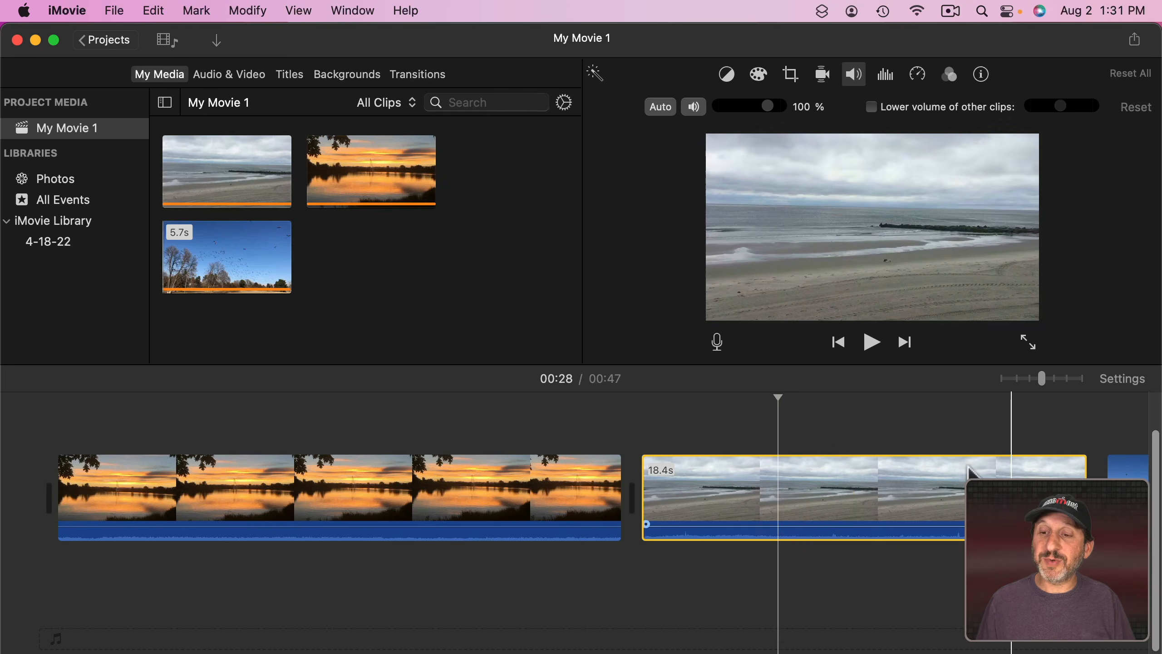
Add 5Pop.mp3 from the desktop to the timeline as audio attached beneath the sunset clip.
left_click(437, 476)
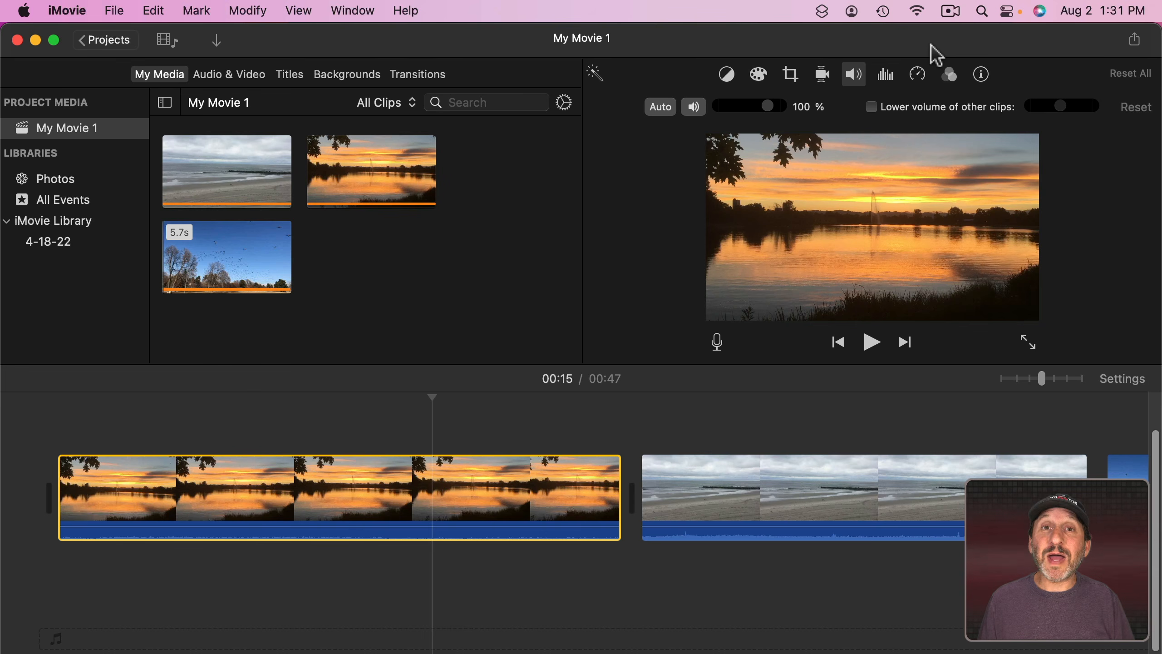
left_click_drag(938, 51, 812, 47)
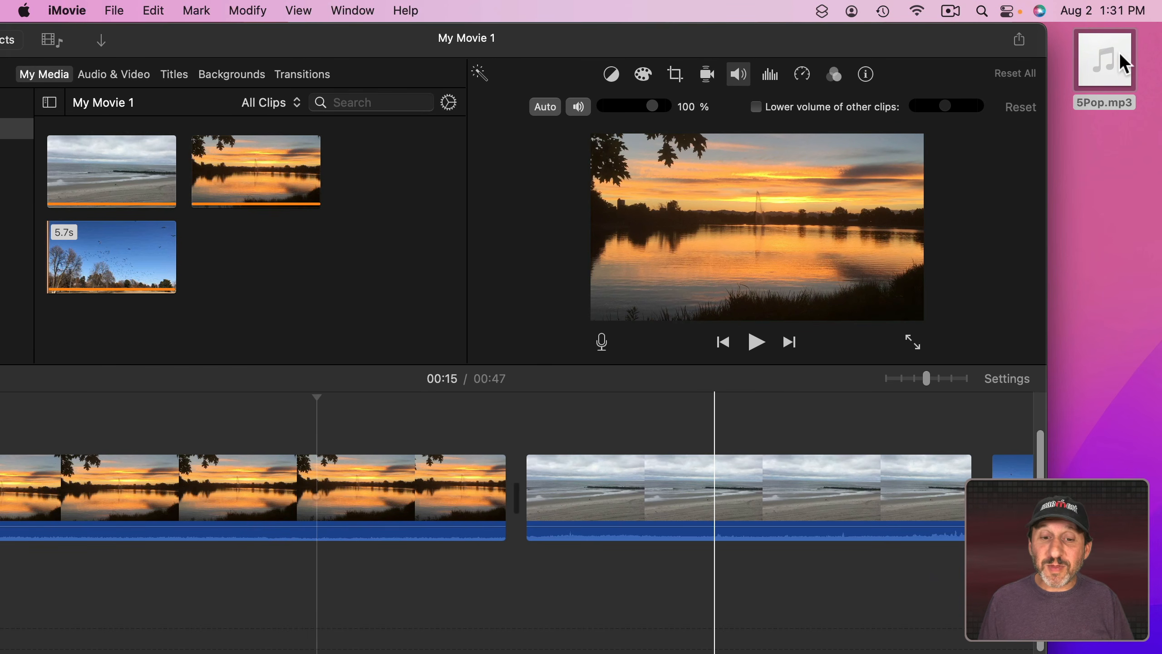
left_click_drag(1119, 52, 120, 582)
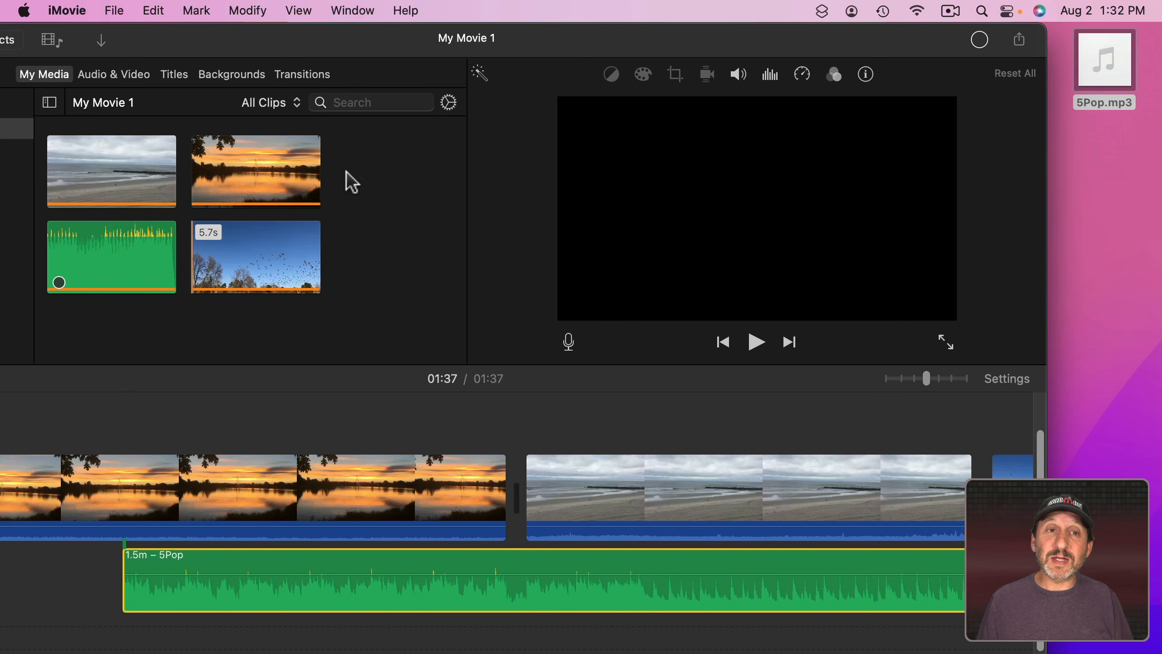
left_click_drag(286, 46, 396, 31)
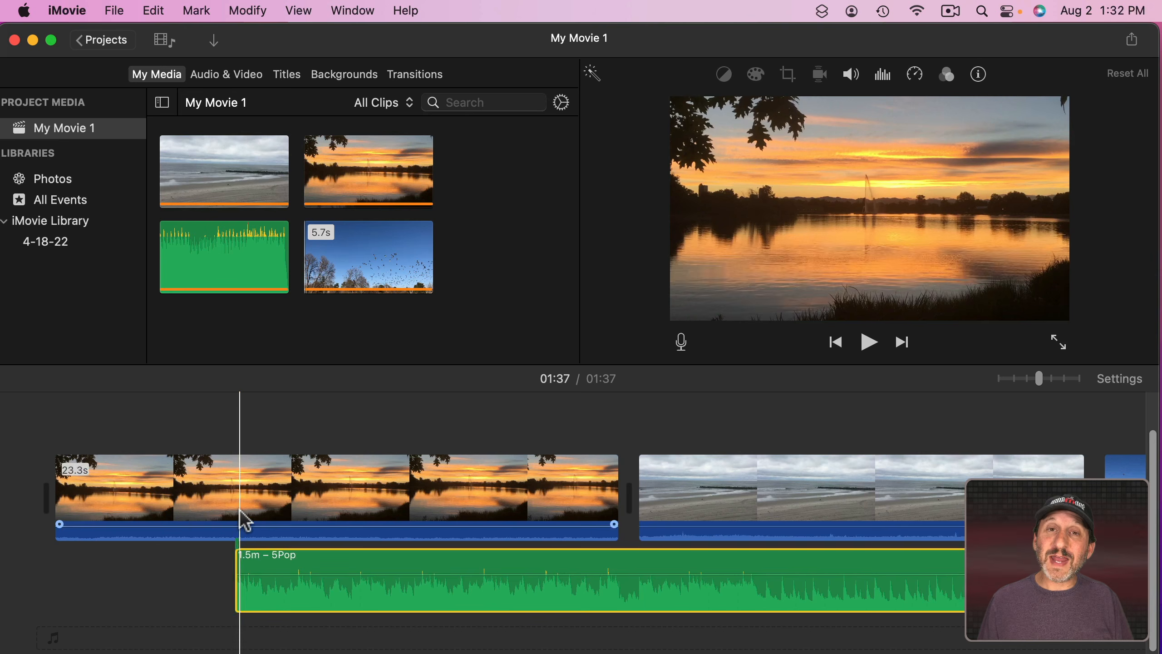
Reattach the 5Pop audio beneath the beach clip and move the beach clip ahead of the sunset clip.
left_click_drag(306, 563, 792, 566)
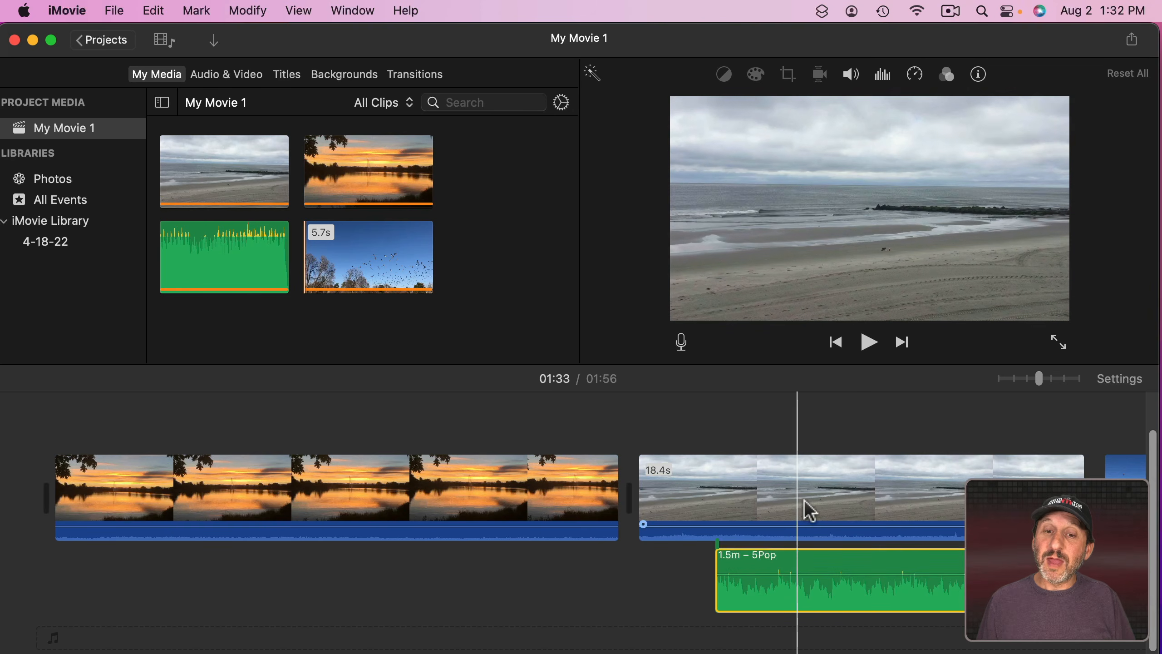
left_click_drag(893, 476, 277, 490)
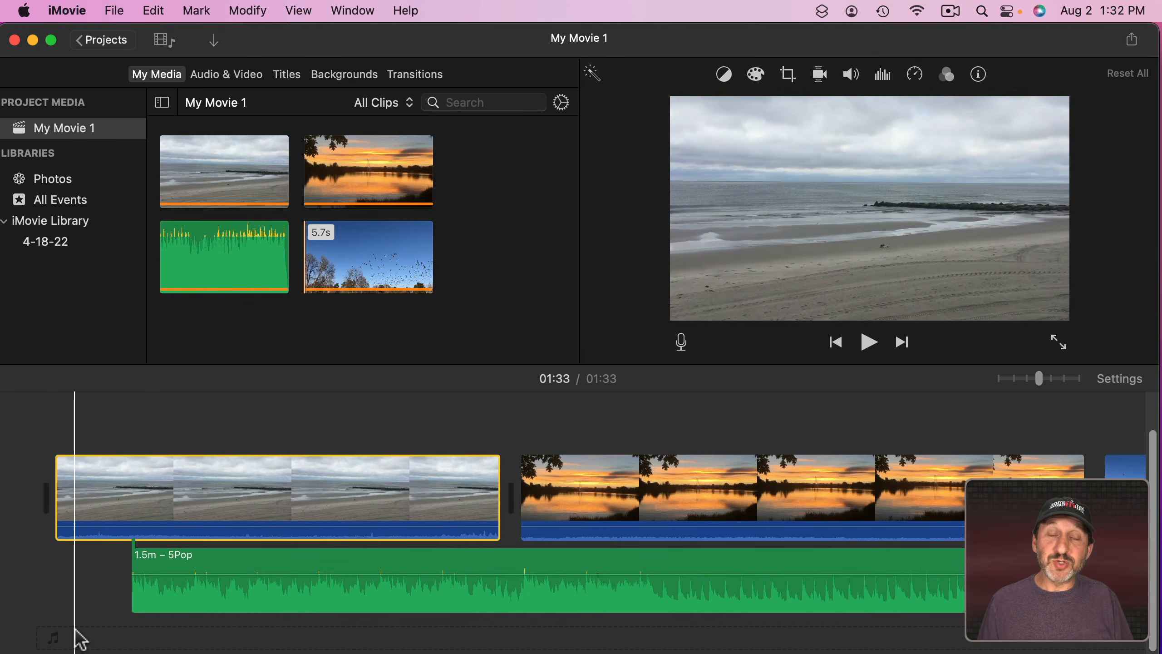
Move the 5Pop audio into the background music track at the movie's start and check where it ends.
left_click(185, 567)
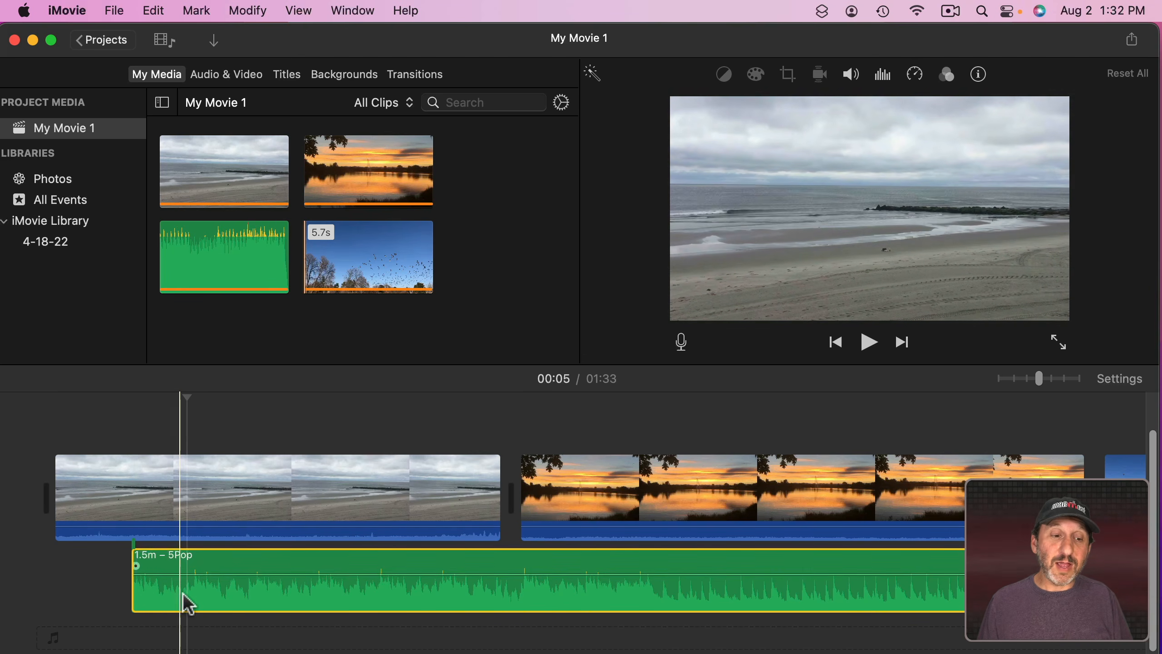
left_click_drag(207, 565, 105, 639)
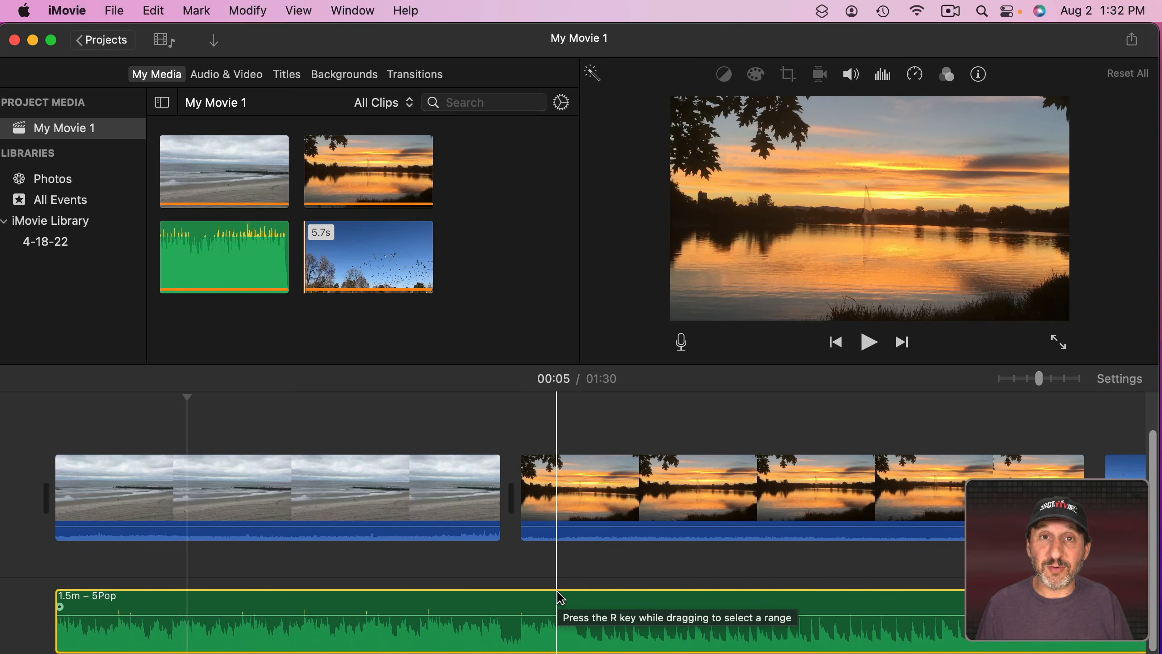
mouse_move(117, 612)
left_mouse_down()
mouse_move(314, 606)
mouse_move(135, 612)
left_mouse_up()
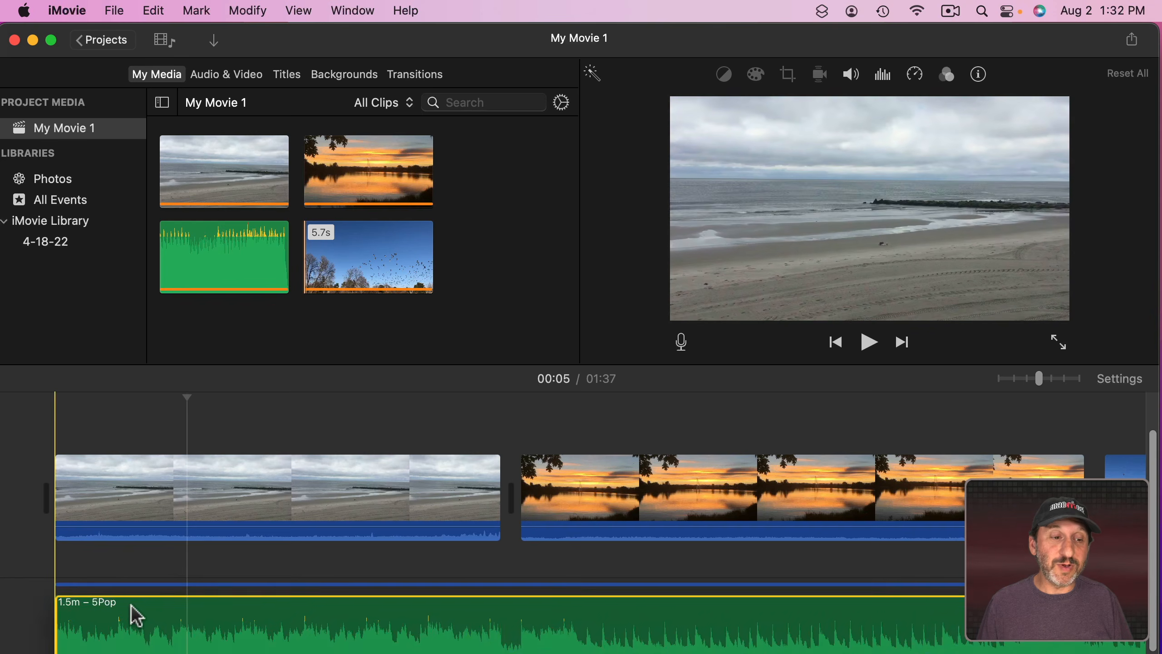
scroll(447, 604, "right", 15)
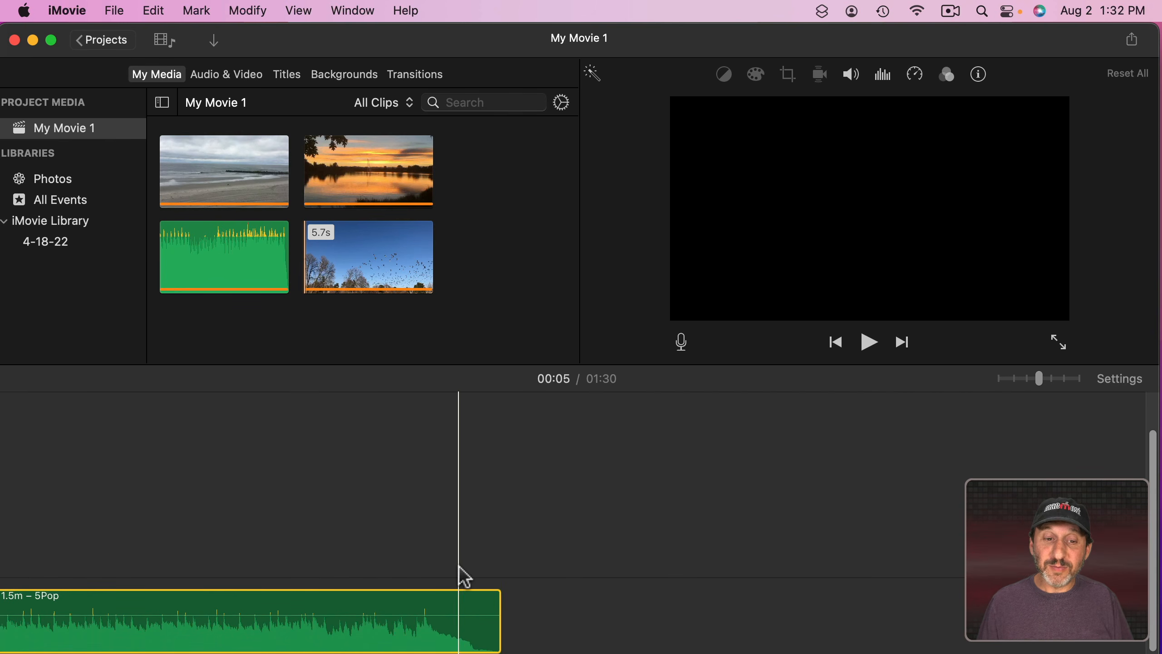
scroll(462, 575, "left", 10)
scroll(463, 573, "left", 10)
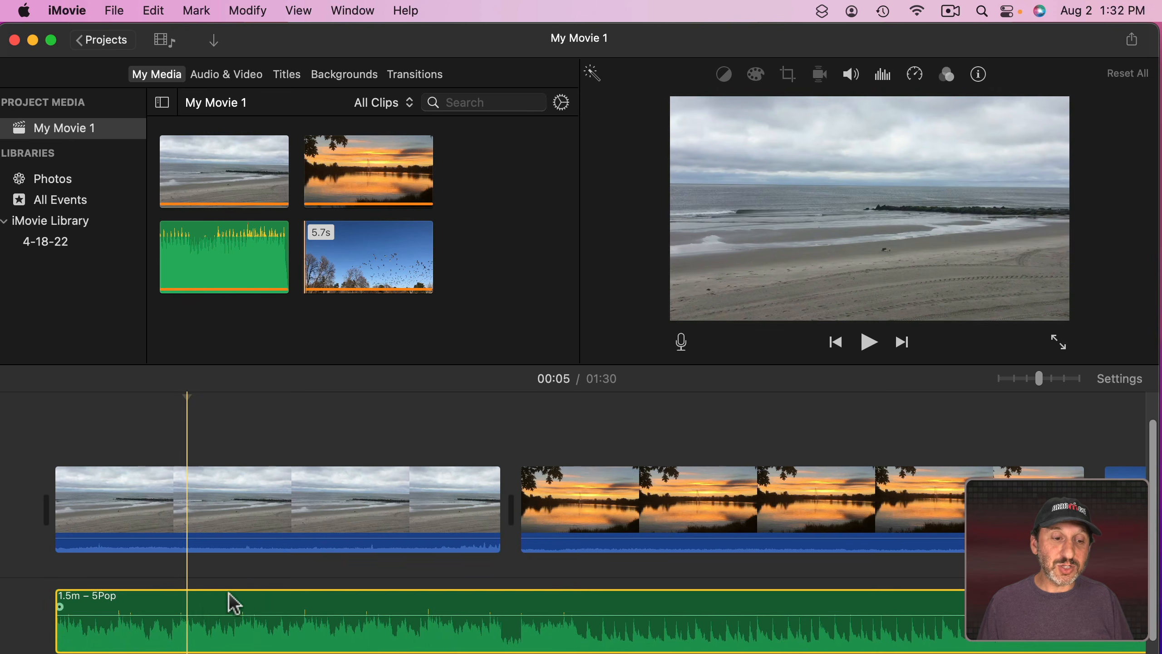
Move the 5Pop audio back beneath the beach clip and bring 5Pop.mp3 from the desktop into the timeline again.
left_click_drag(233, 602, 286, 579)
left_click_drag(944, 56, 861, 47)
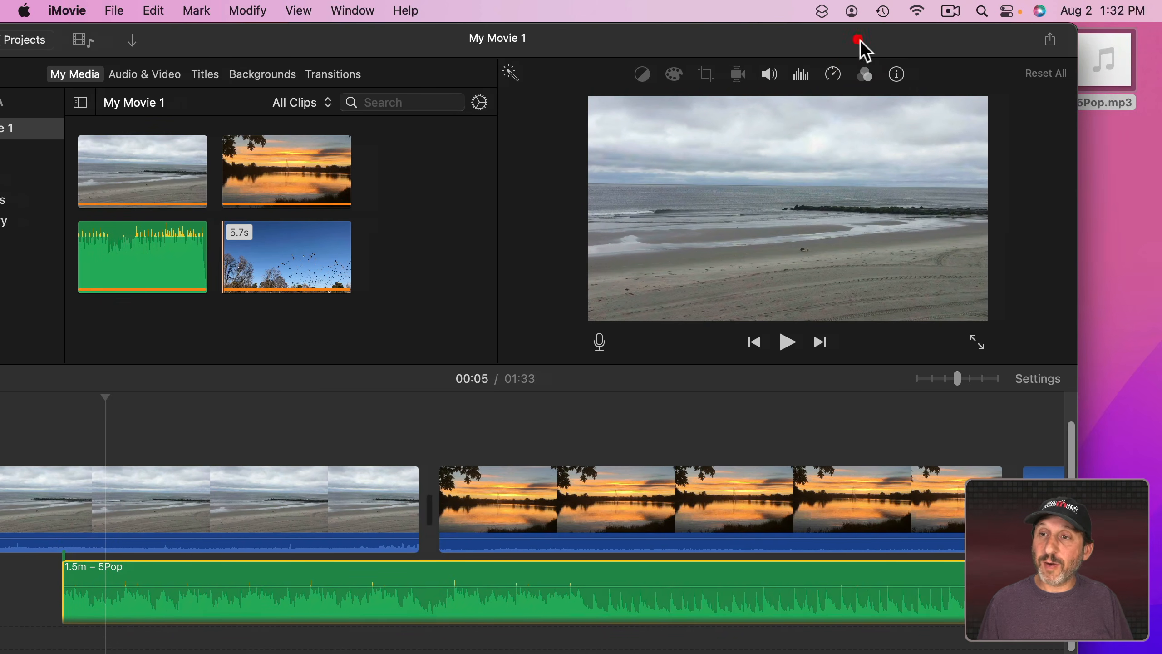
left_click_drag(1111, 78, 165, 591)
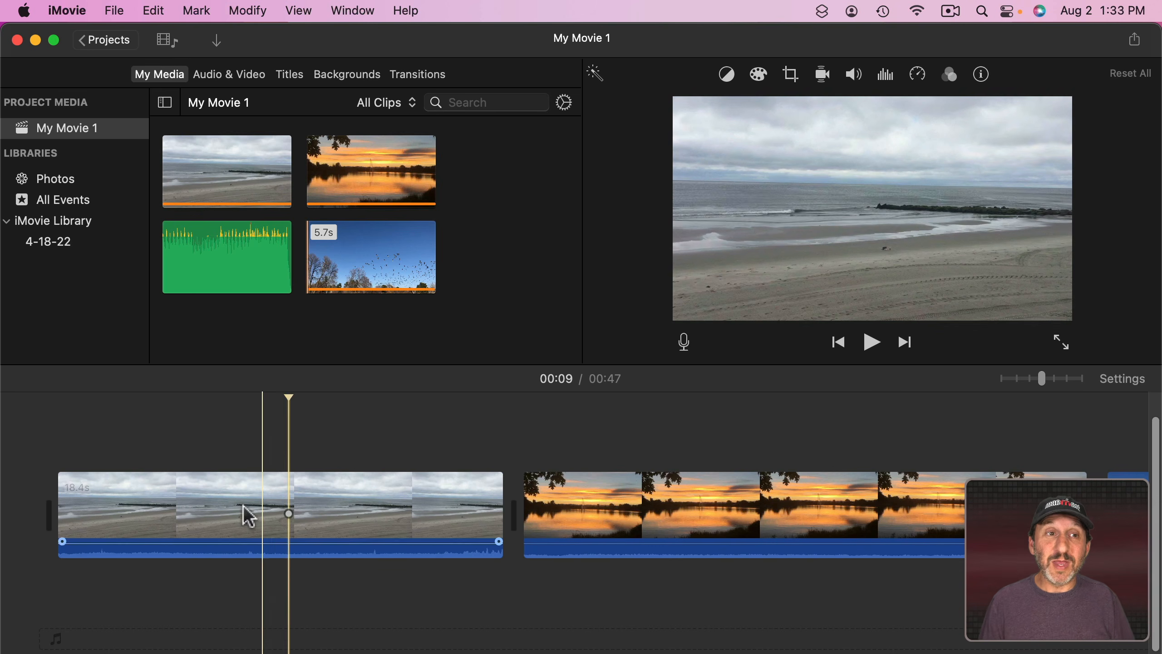
Add the Simple track from the Theme Music sound effects to the background music track near the movie's start.
left_click(235, 79)
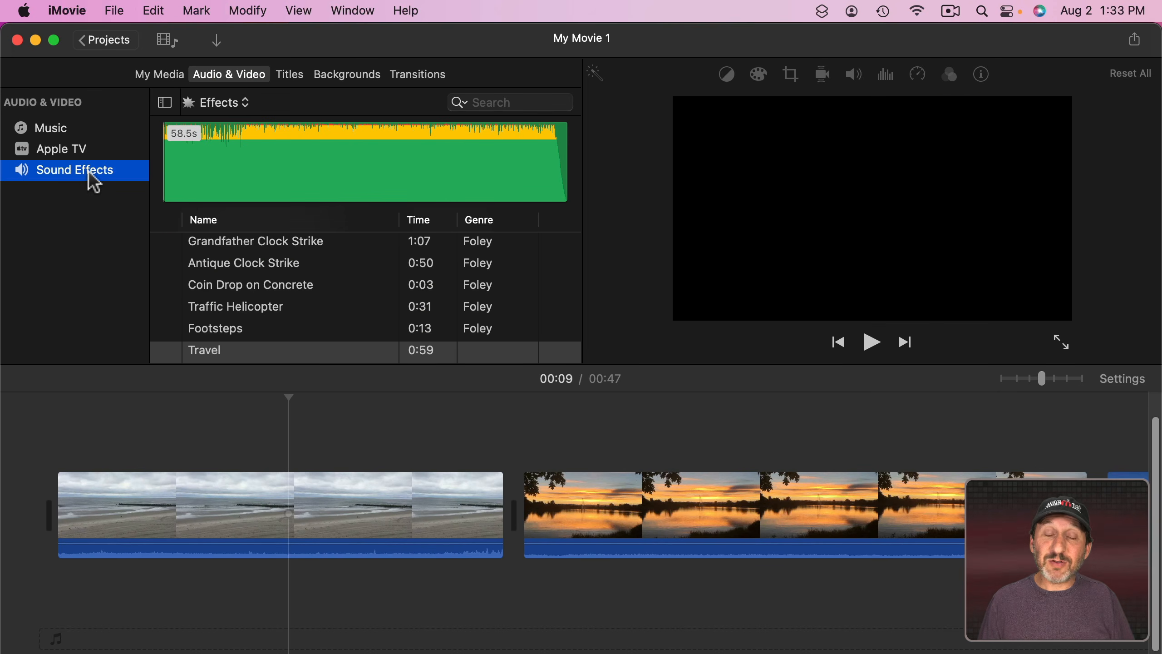
scroll(245, 280, "down", 10)
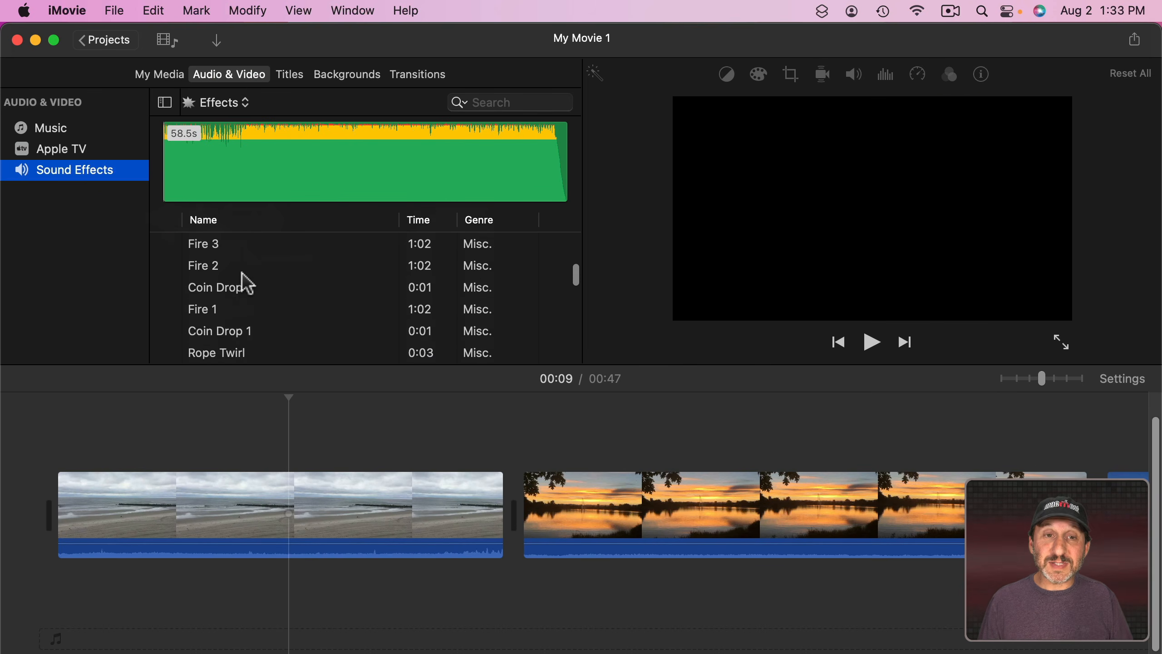
scroll(243, 274, "down", 8)
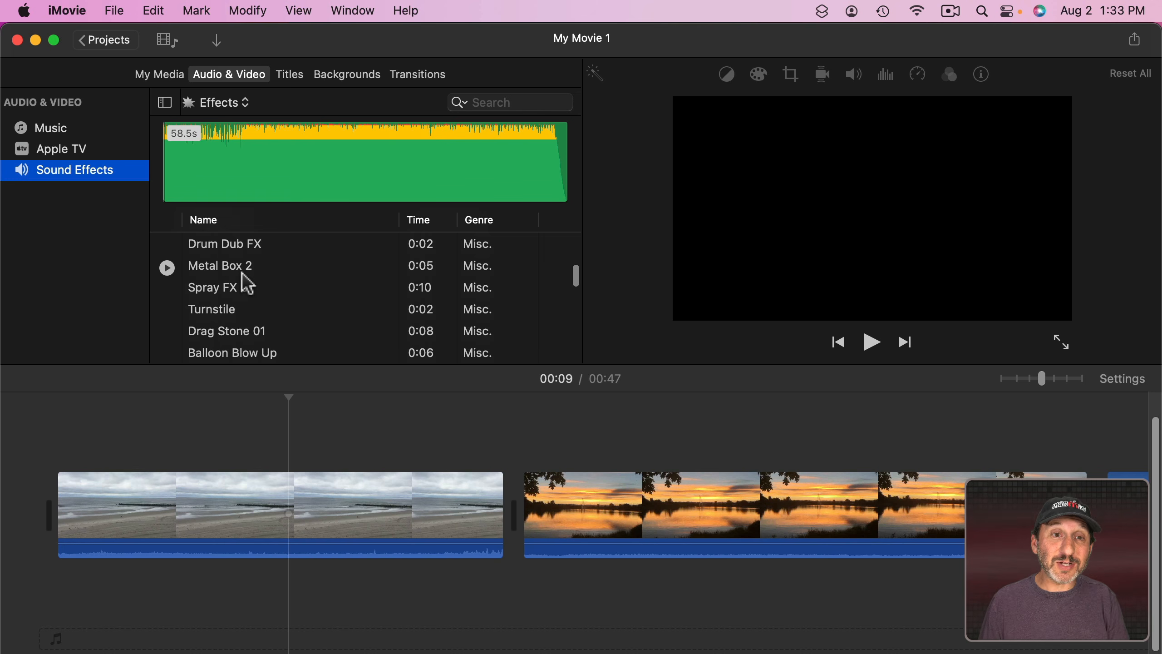
left_click(226, 103)
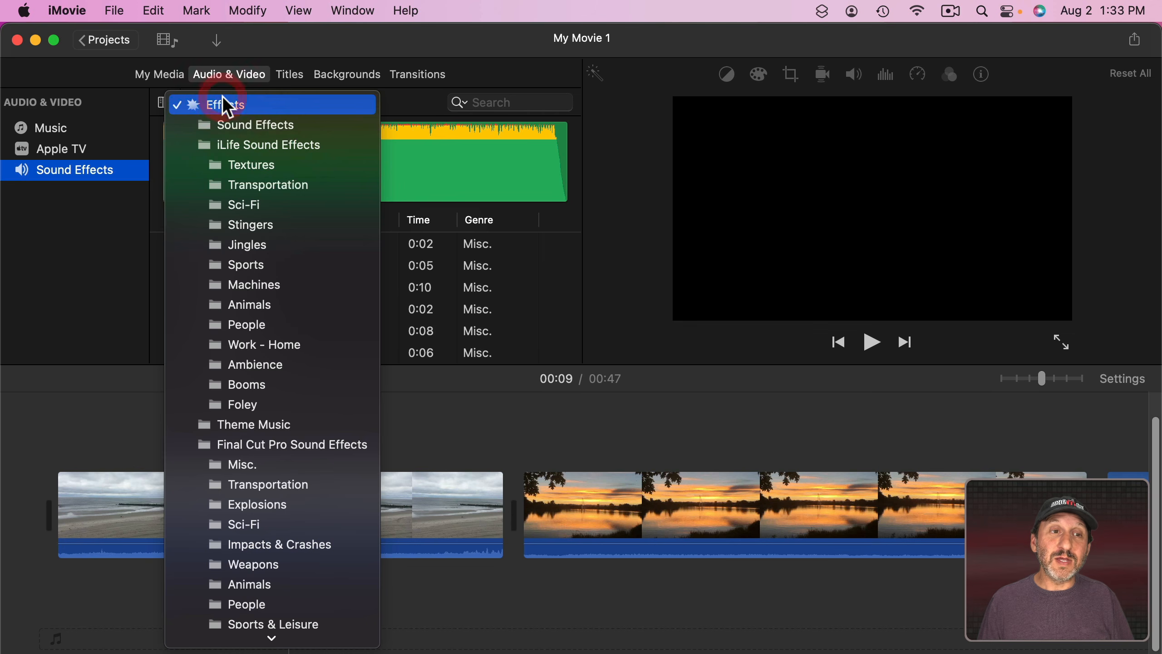
scroll(255, 607, "down", 3)
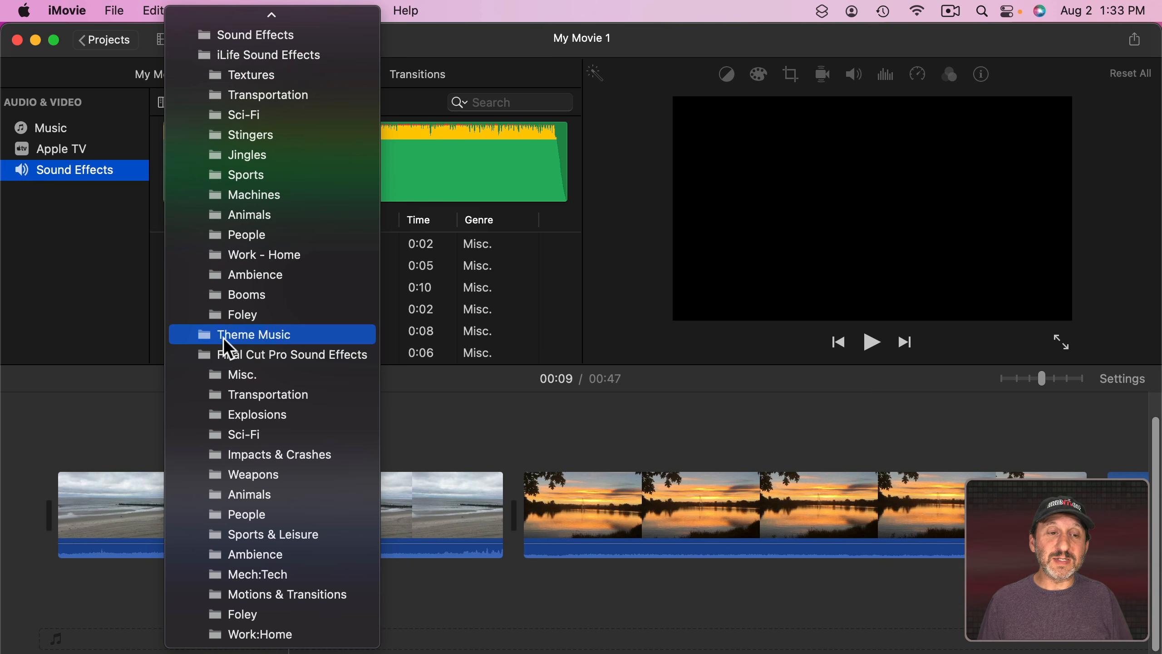
left_click(250, 335)
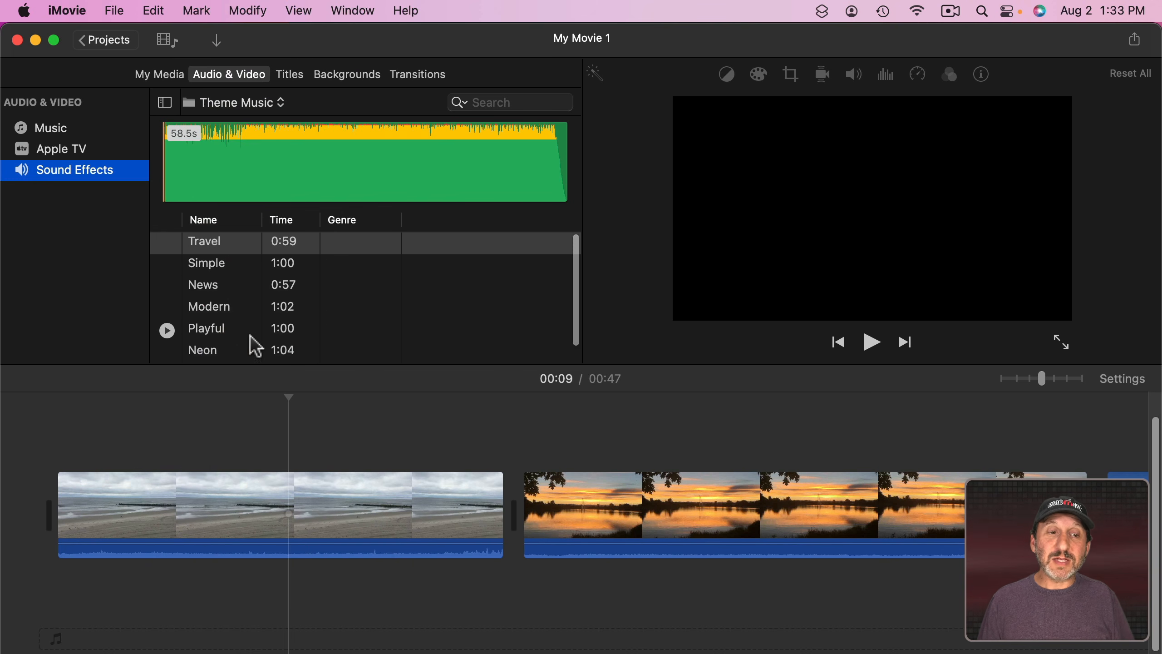
mouse_move(177, 266)
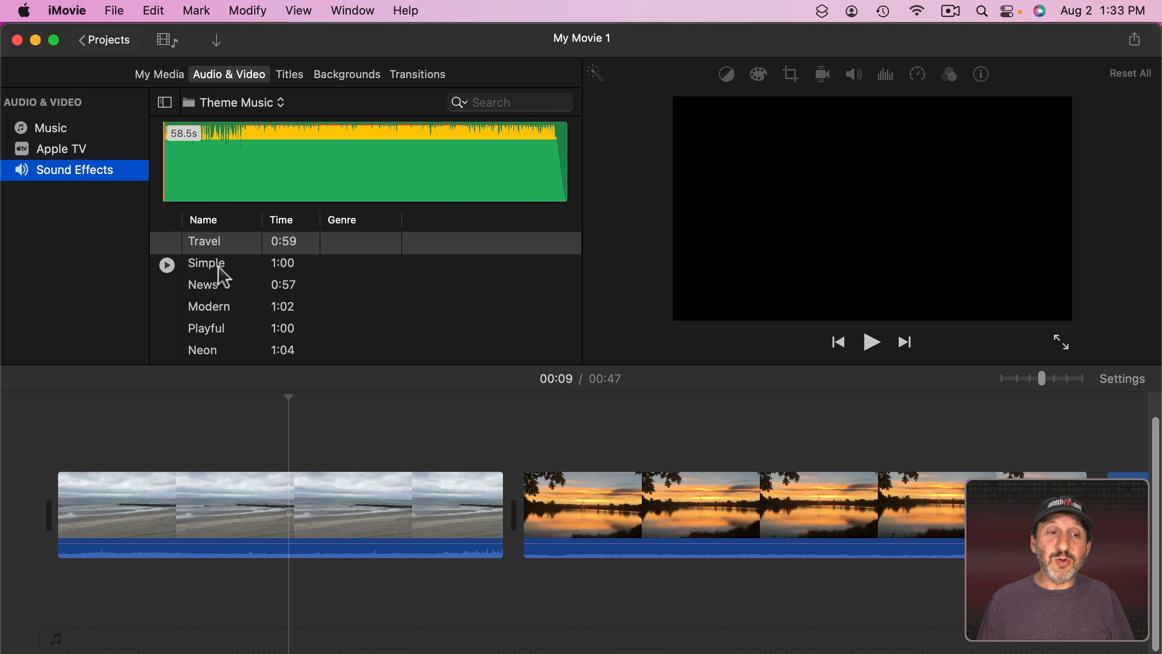
left_click_drag(226, 270, 178, 601)
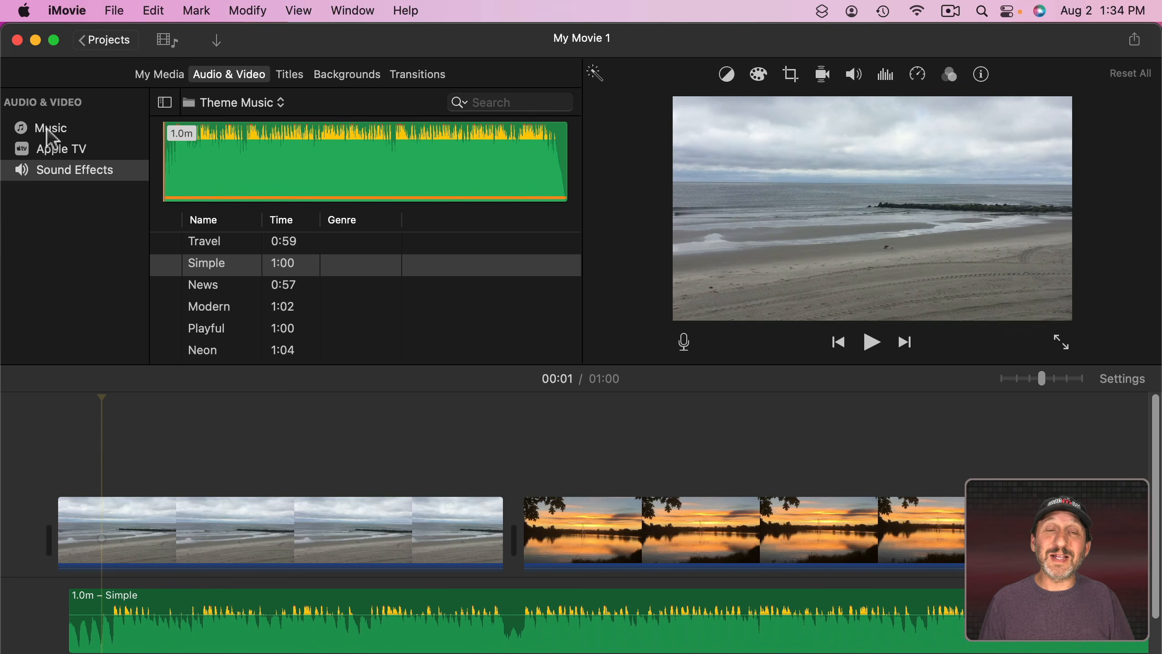
Browse the music library for The Beach Boys' songs, view them in the Music app, and return to iMovie.
left_click(49, 132)
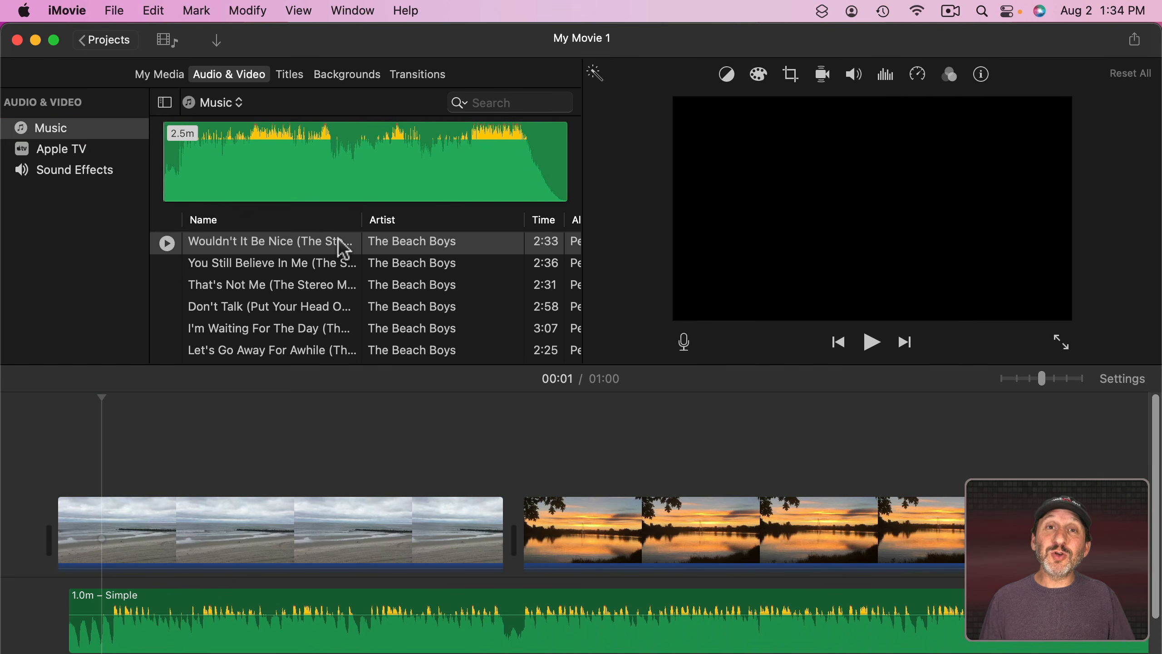
left_click(590, 636)
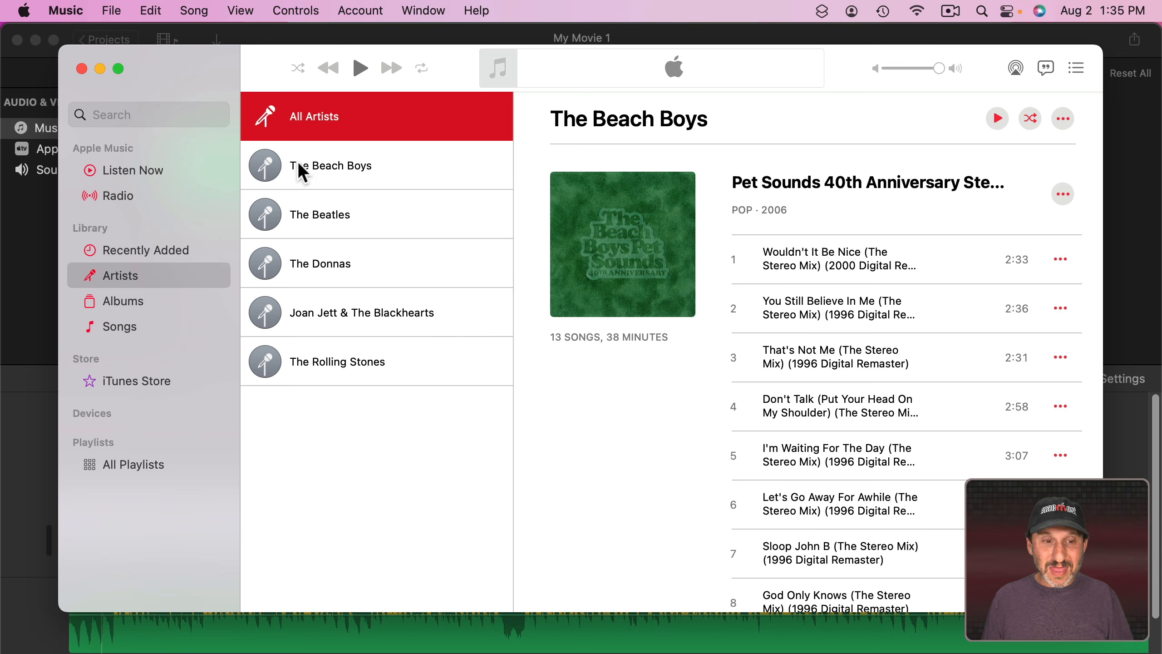
key("super+h")
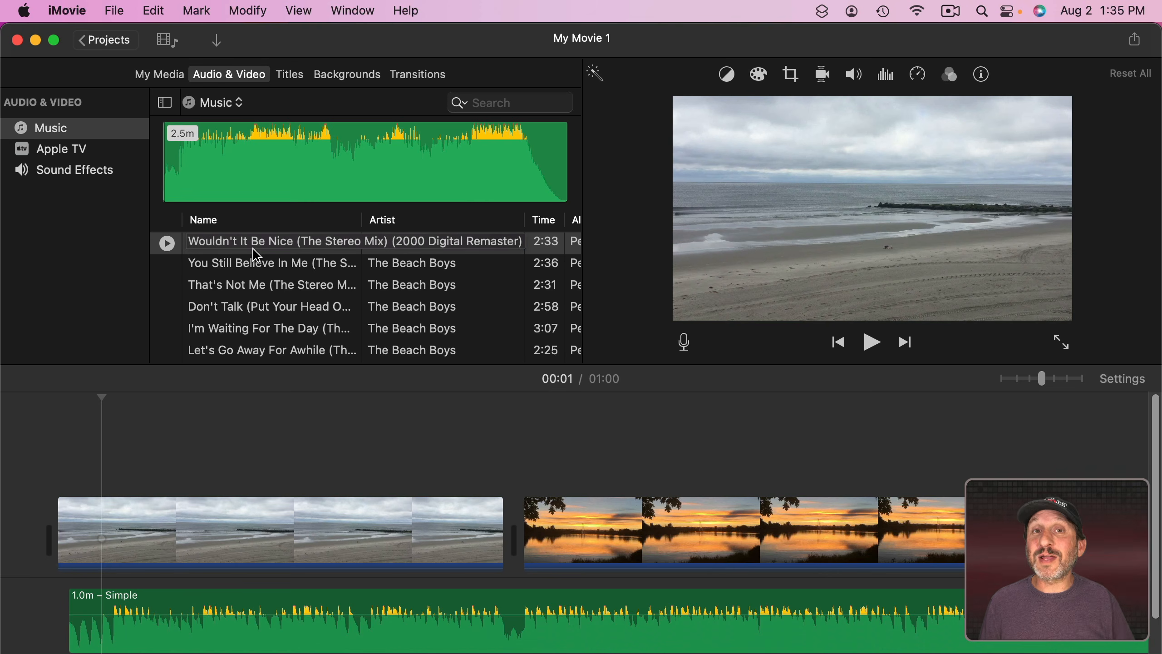
mouse_move(283, 242)
left_mouse_down()
mouse_move(289, 405)
mouse_move(257, 527)
mouse_move(167, 595)
mouse_move(199, 581)
mouse_move(262, 236)
left_mouse_up()
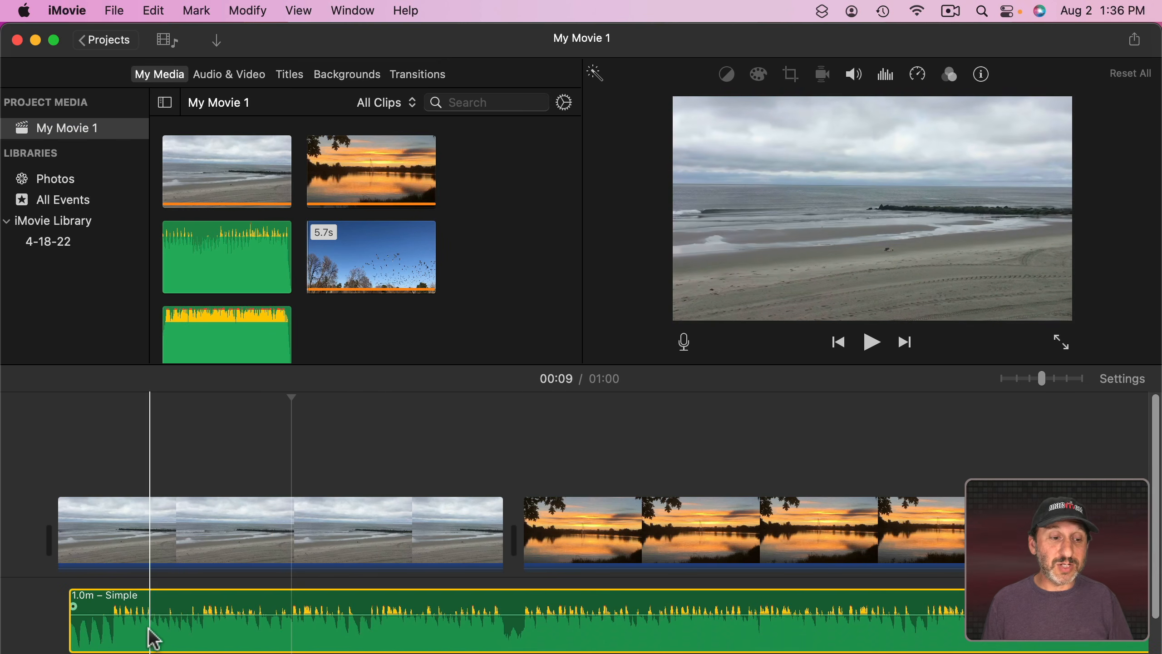
Adjust the volume of the Simple background music clip.
scroll(270, 608, "down", 3)
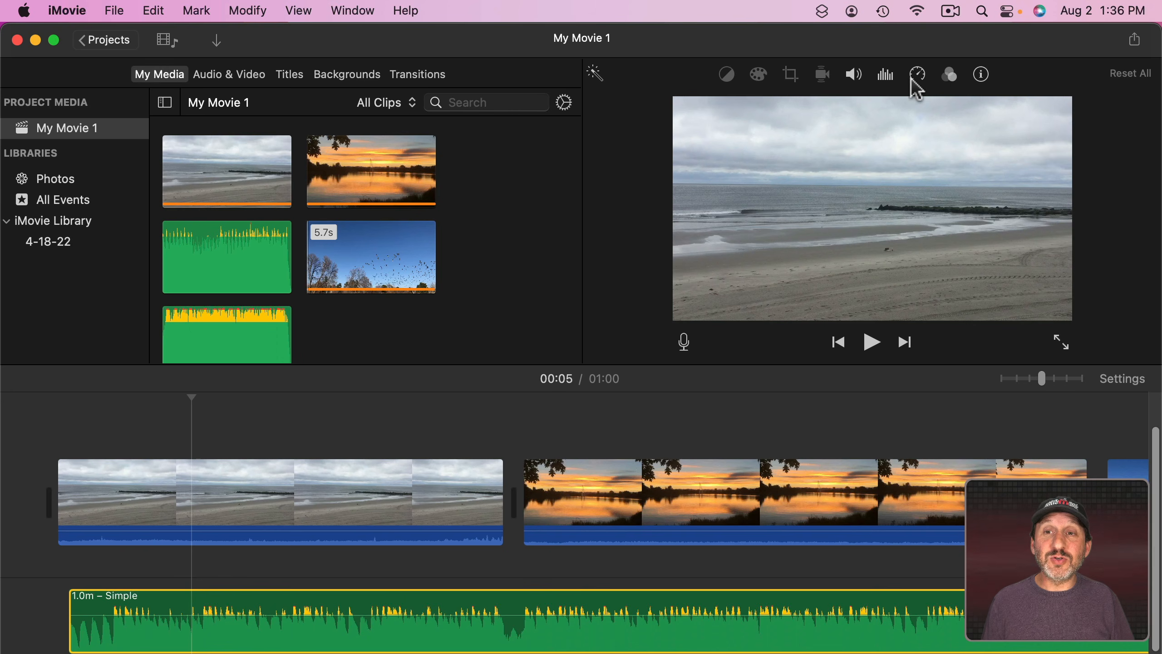
left_click(853, 75)
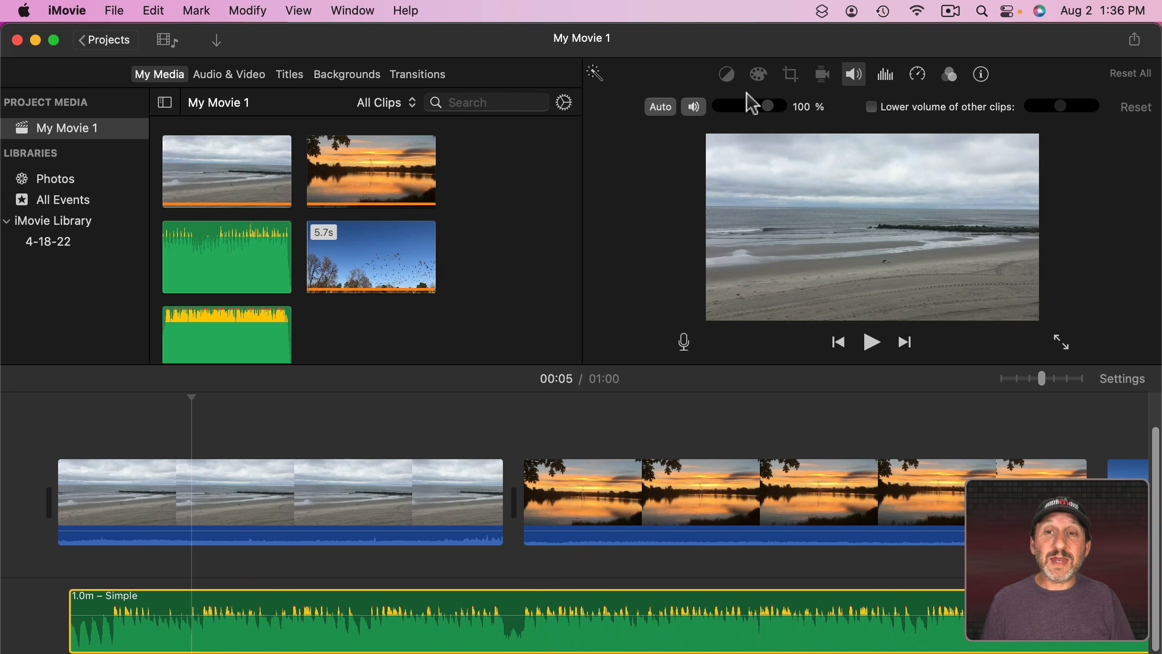
mouse_move(773, 116)
left_mouse_down()
mouse_move(744, 112)
mouse_move(773, 120)
left_mouse_up()
Review the noise reduction settings and Equalizer presets for the Simple clip.
left_click(886, 74)
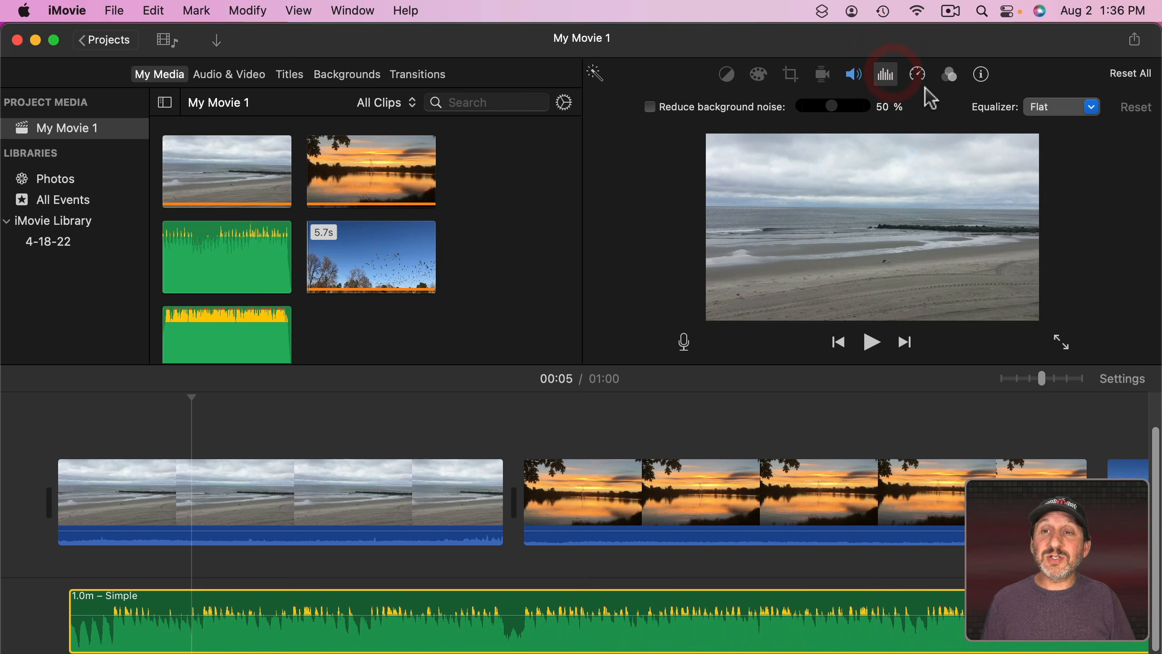
left_click(1055, 118)
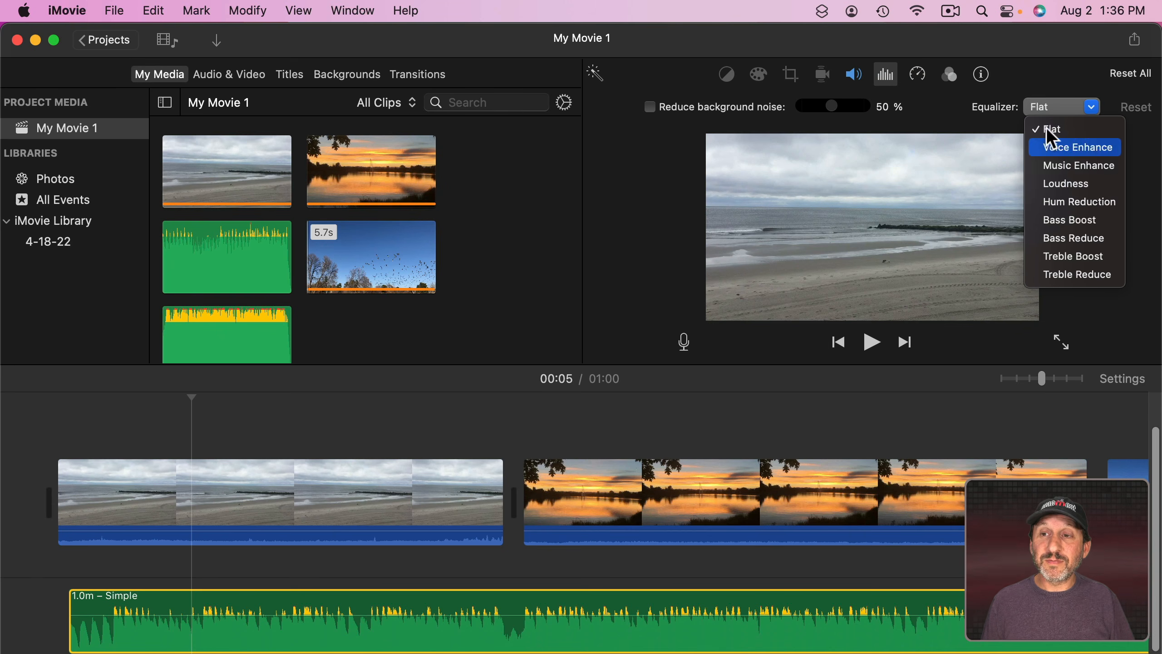
left_click(1050, 73)
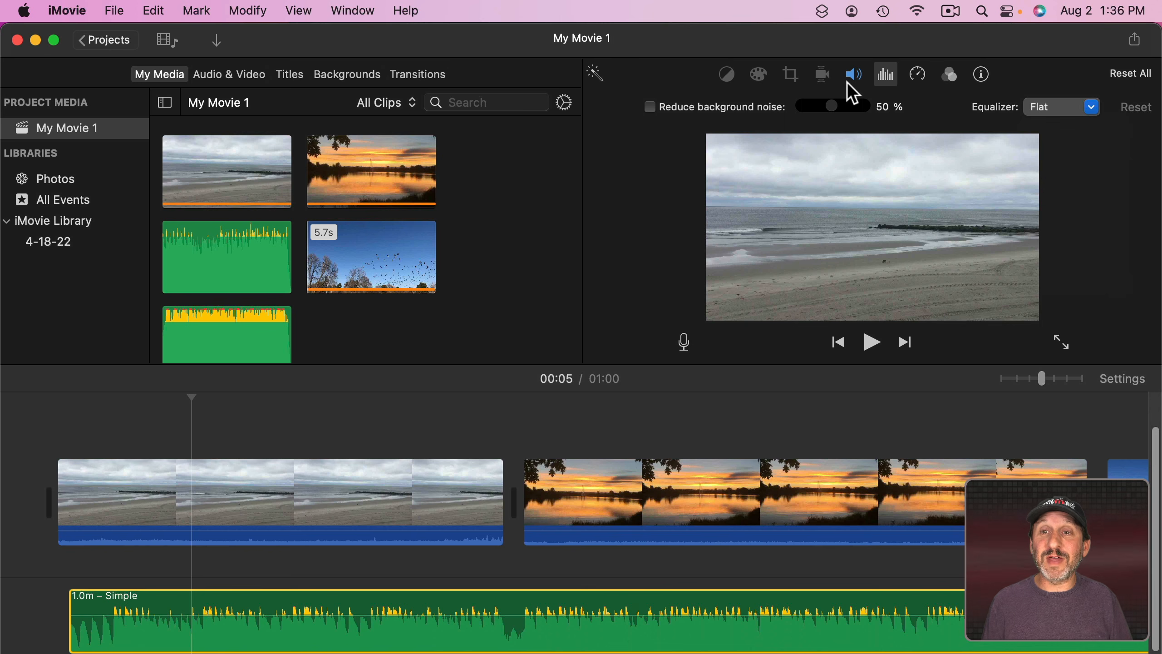
Set the Simple clip's speed to Slow and turn on Preserve Pitch.
left_click(918, 76)
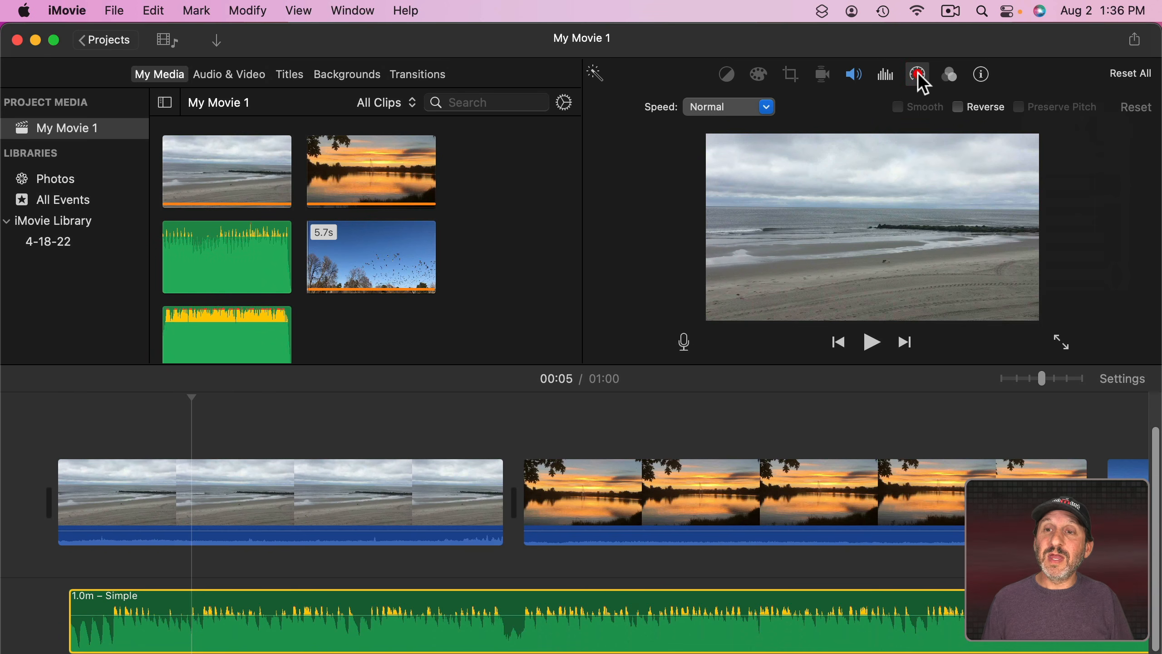
left_click(767, 108)
left_click(732, 148)
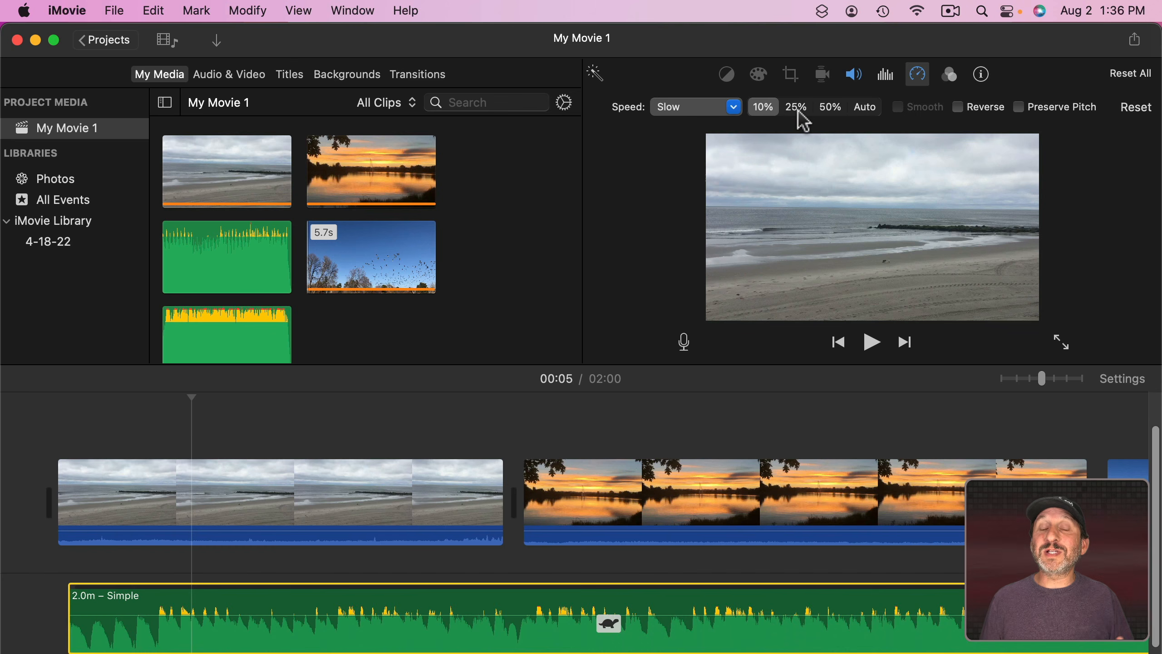
left_click(1020, 108)
Return the Simple clip to normal speed and choose Custom as its speed option.
left_click(695, 107)
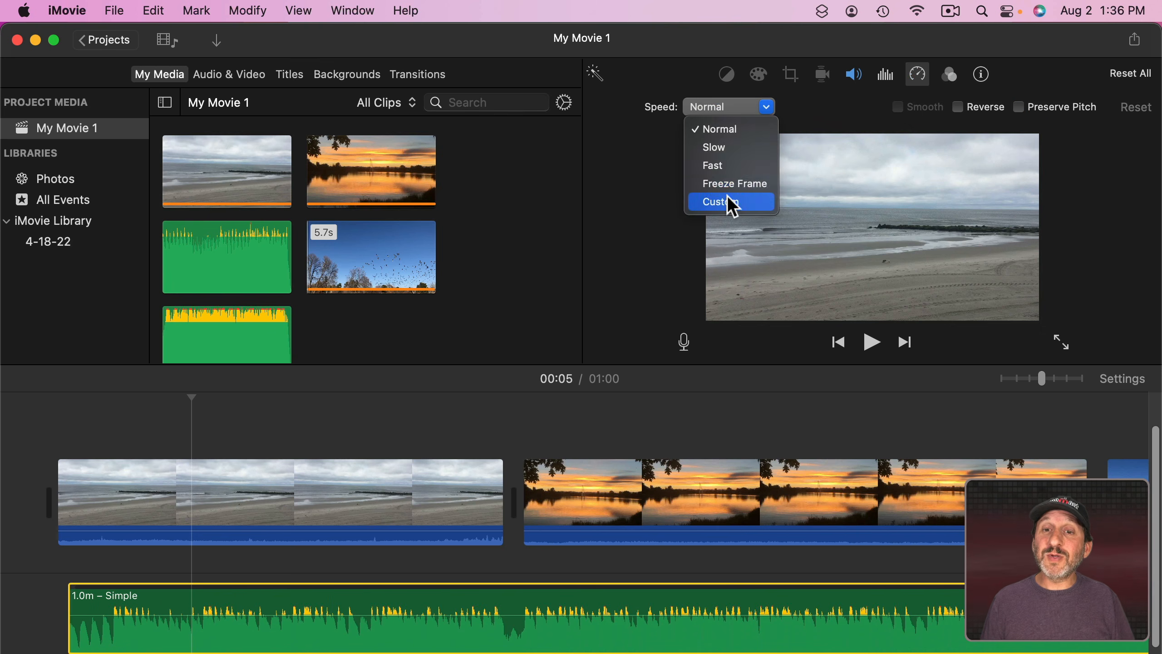
left_click(730, 202)
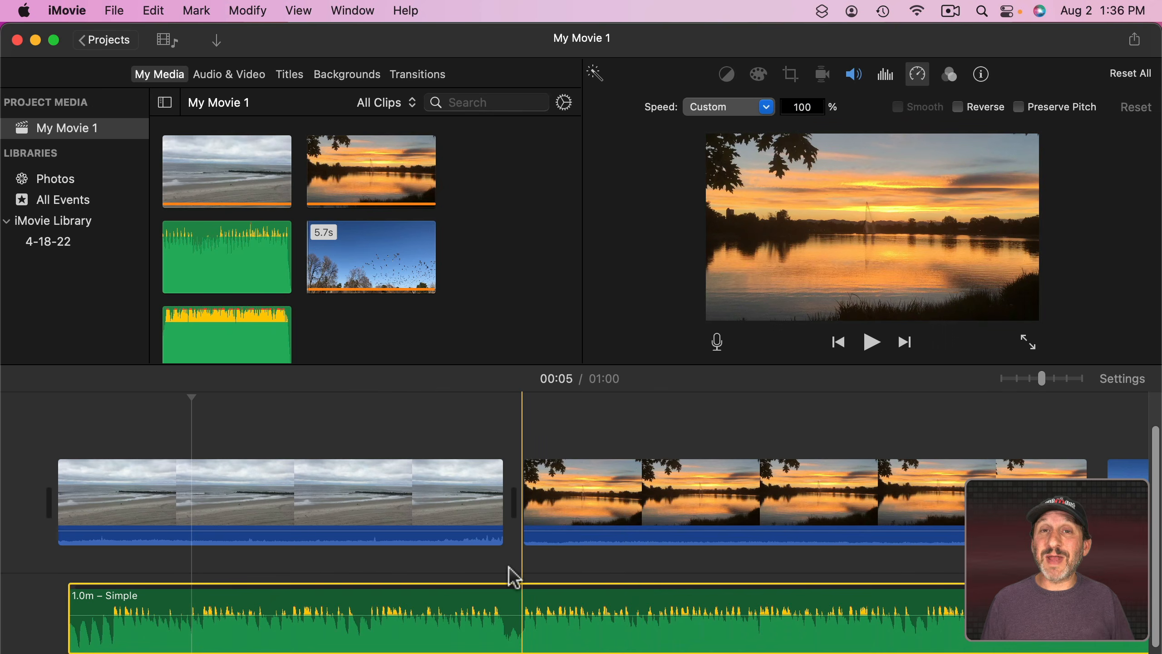
Review the available audio effects for the Simple clip and close the chooser without picking one.
left_click(950, 74)
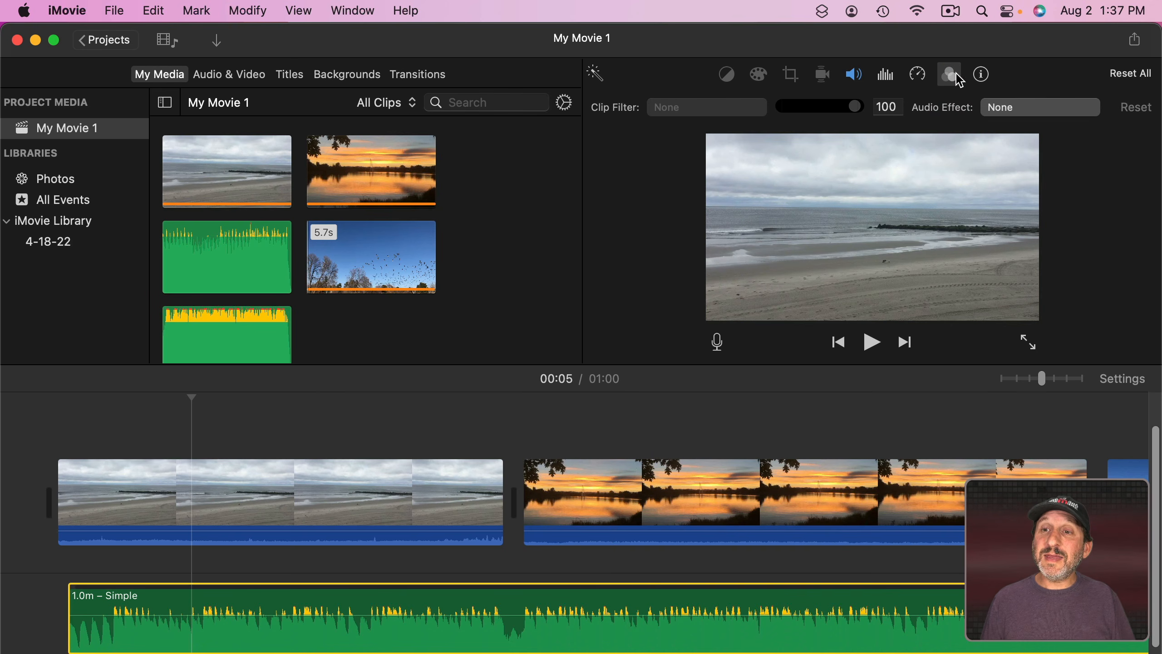
left_click(1016, 108)
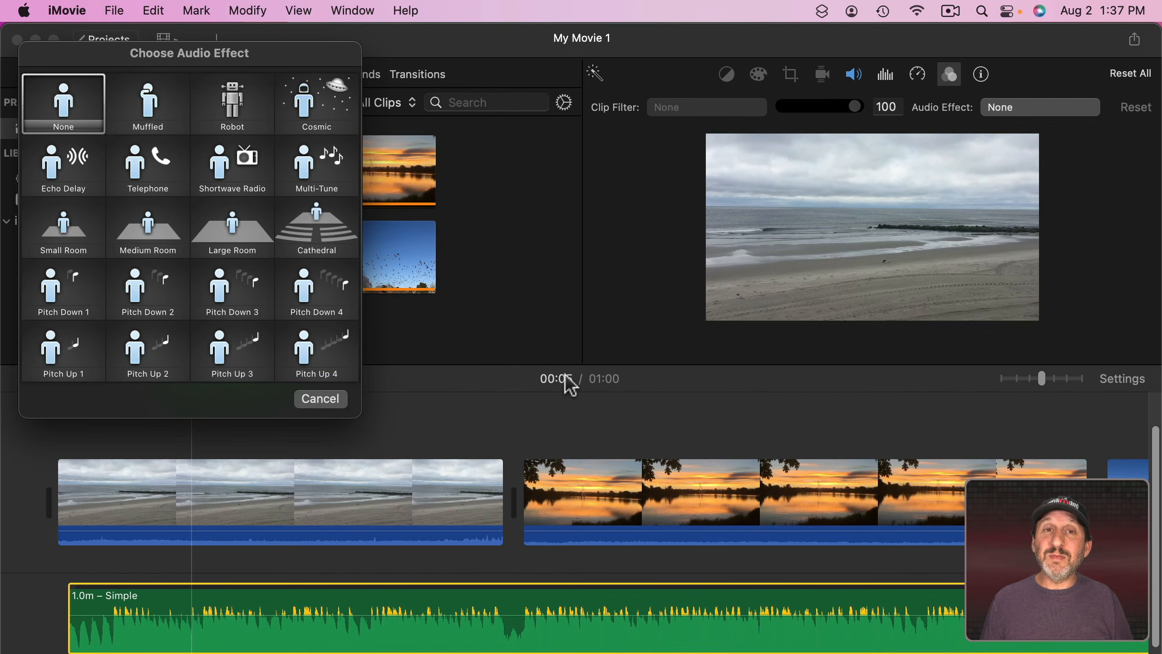
left_click(340, 399)
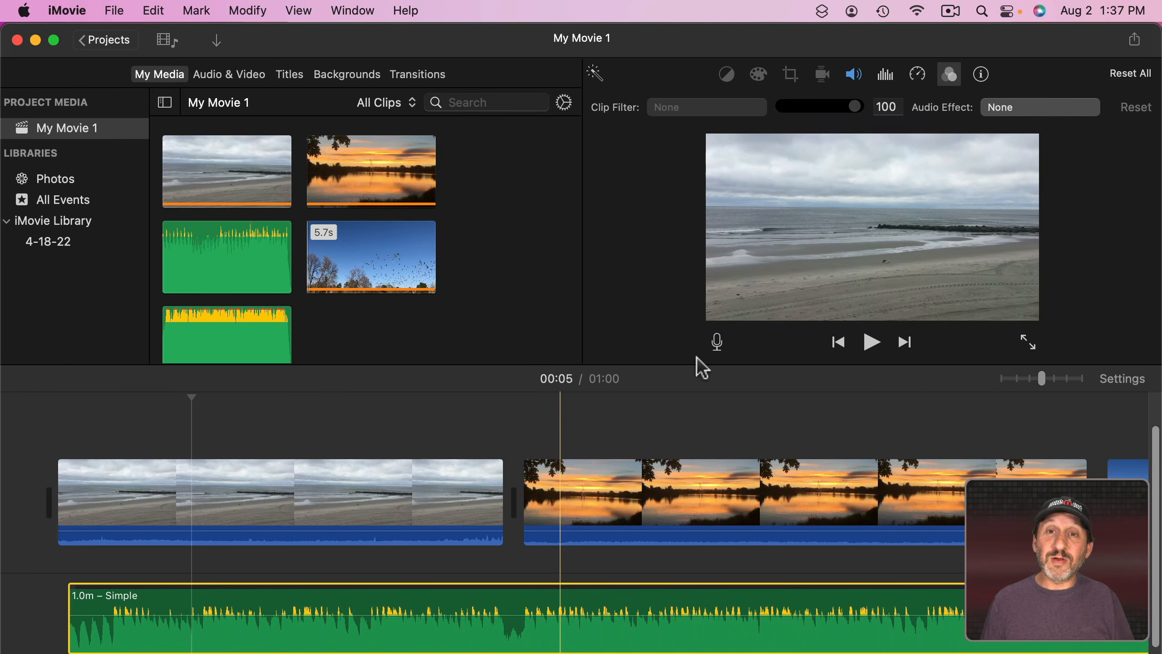
Lower the Simple clip's volume to 89% and add a long fade-in at its start.
left_click(854, 74)
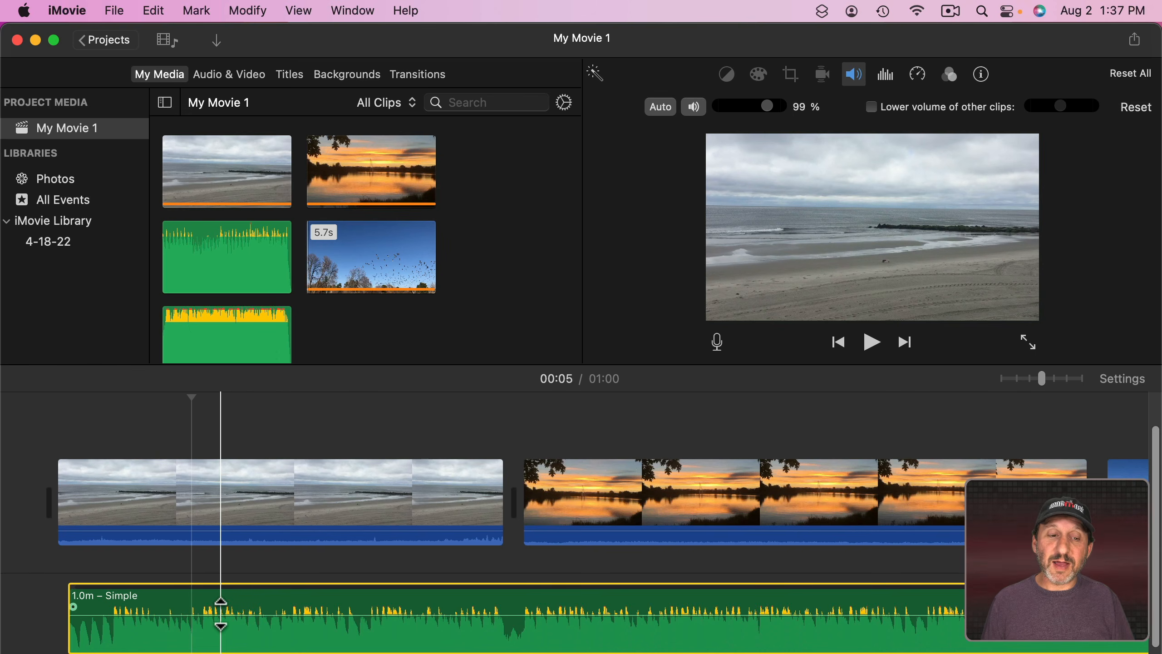
mouse_move(222, 614)
left_mouse_down()
mouse_move(223, 595)
mouse_move(222, 636)
mouse_move(224, 602)
mouse_move(226, 615)
left_mouse_up()
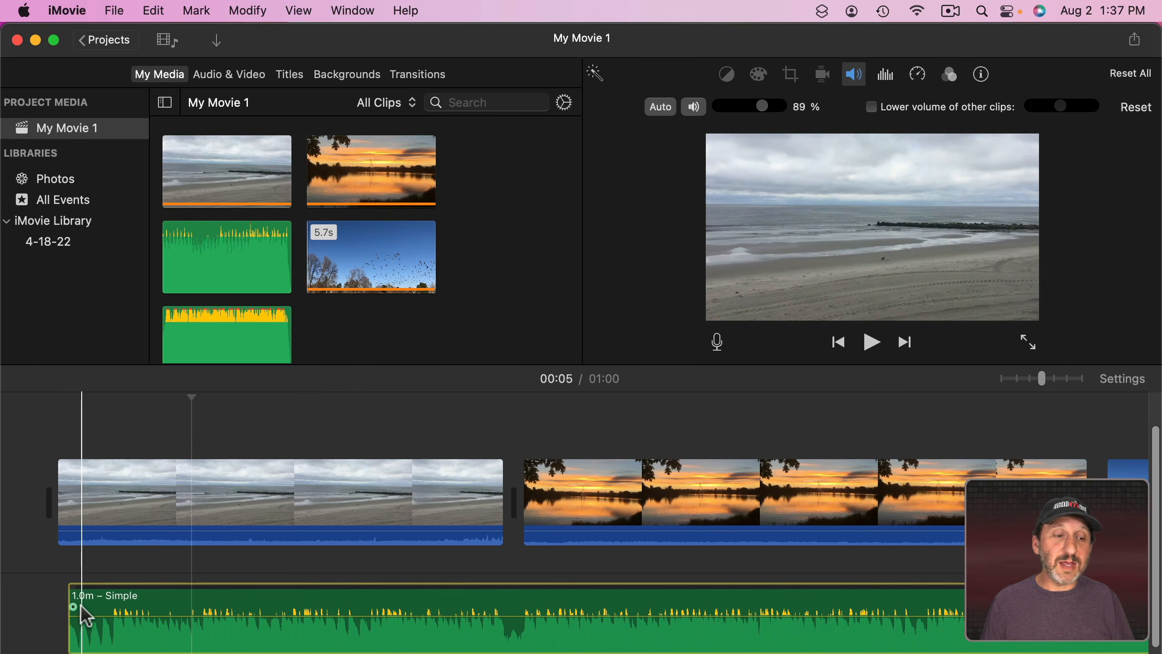
left_click_drag(73, 606, 335, 611)
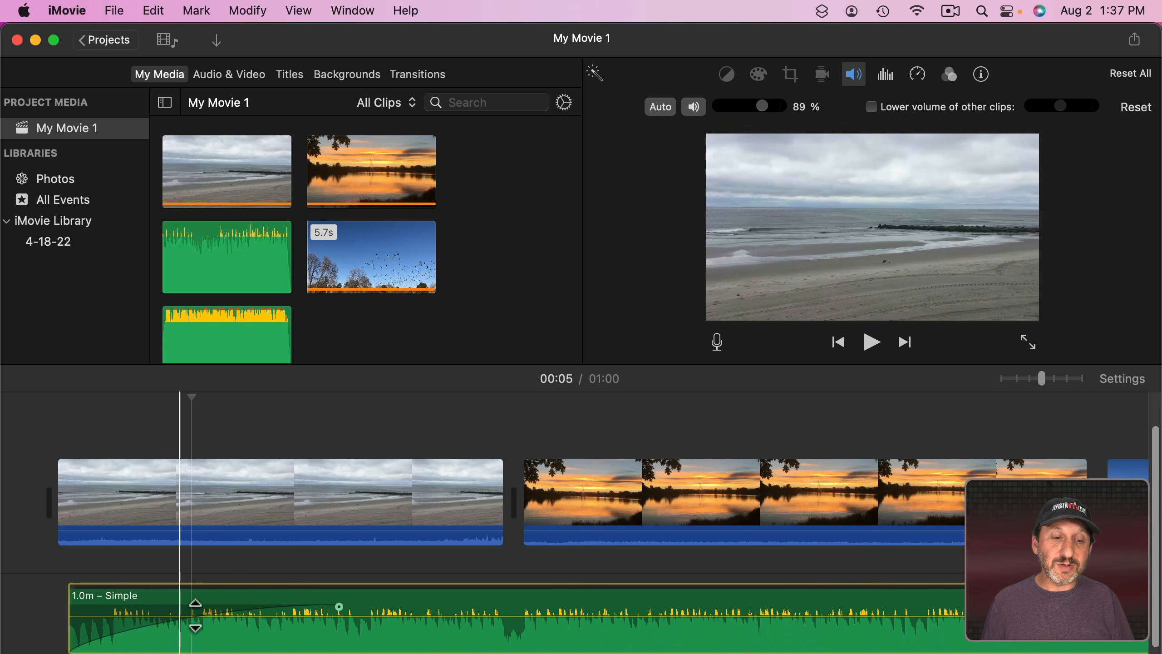
Add a fade-out at the end of the Simple clip.
scroll(475, 610, "right", 3)
scroll(476, 610, "right", 20)
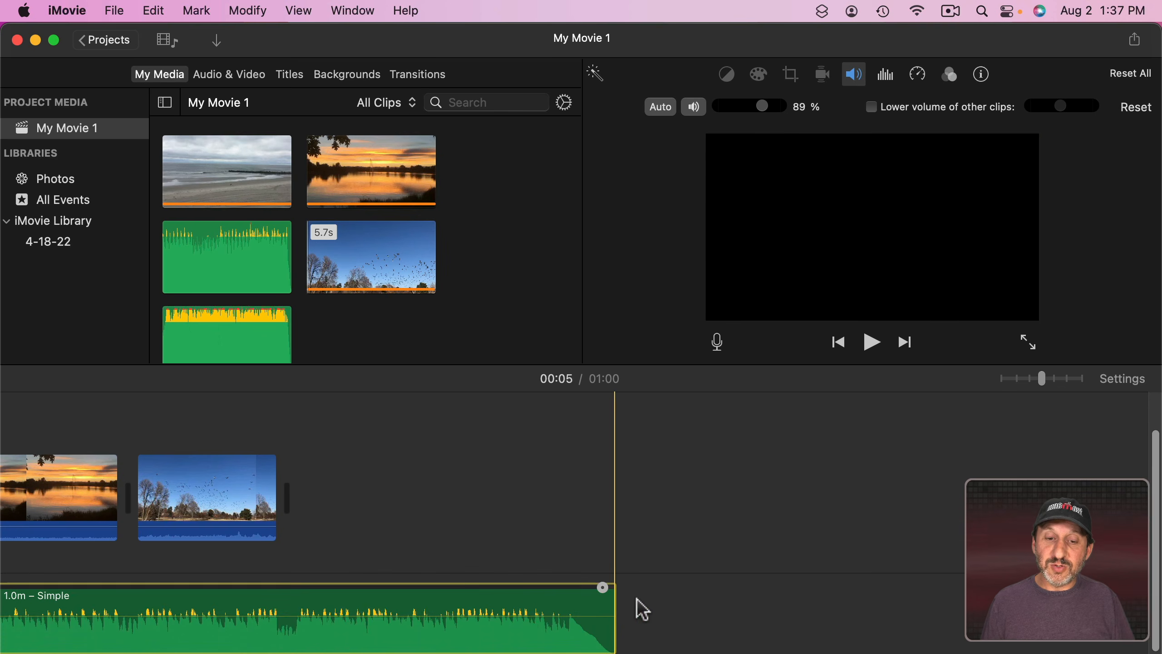
left_click_drag(612, 607, 490, 608)
Add four volume keyframes to the Simple clip around the start of the sunset video and lower the volume between the middle two.
key("alt")
scroll(294, 610, "left", 20)
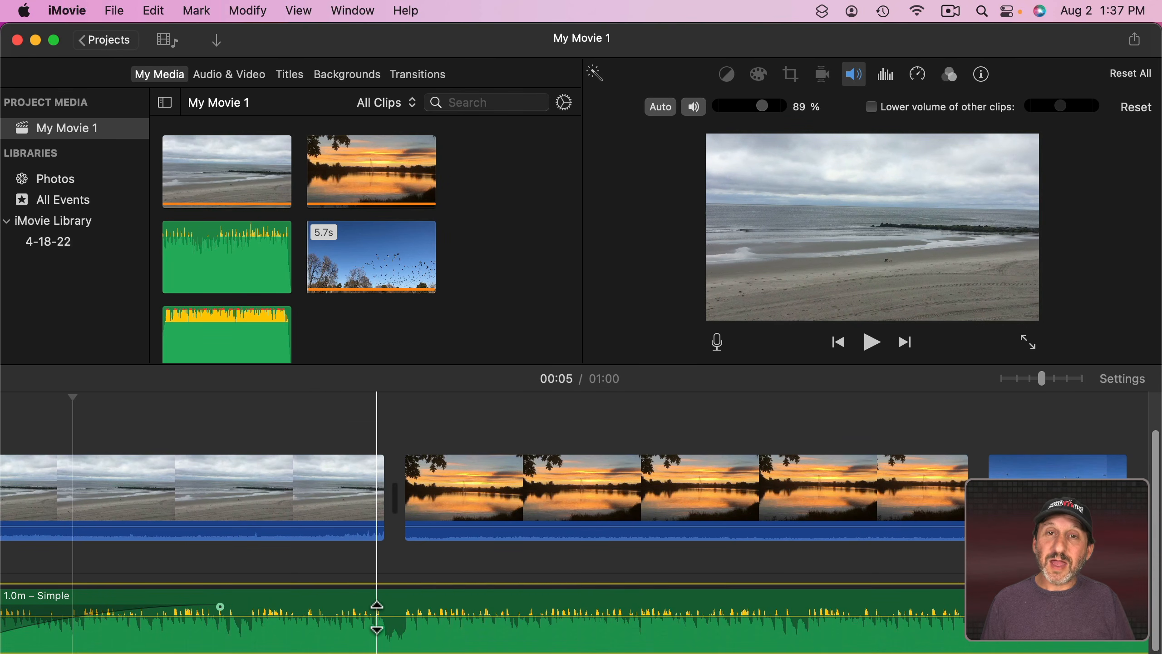
key("alt")
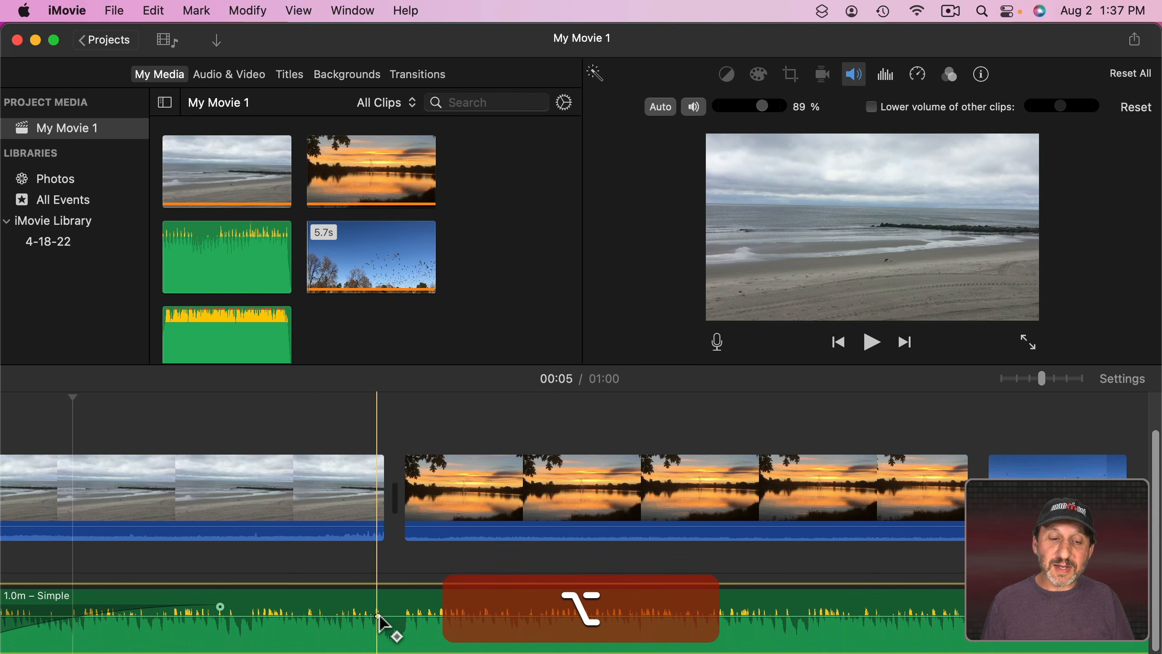
left_click(520, 616, "alt")
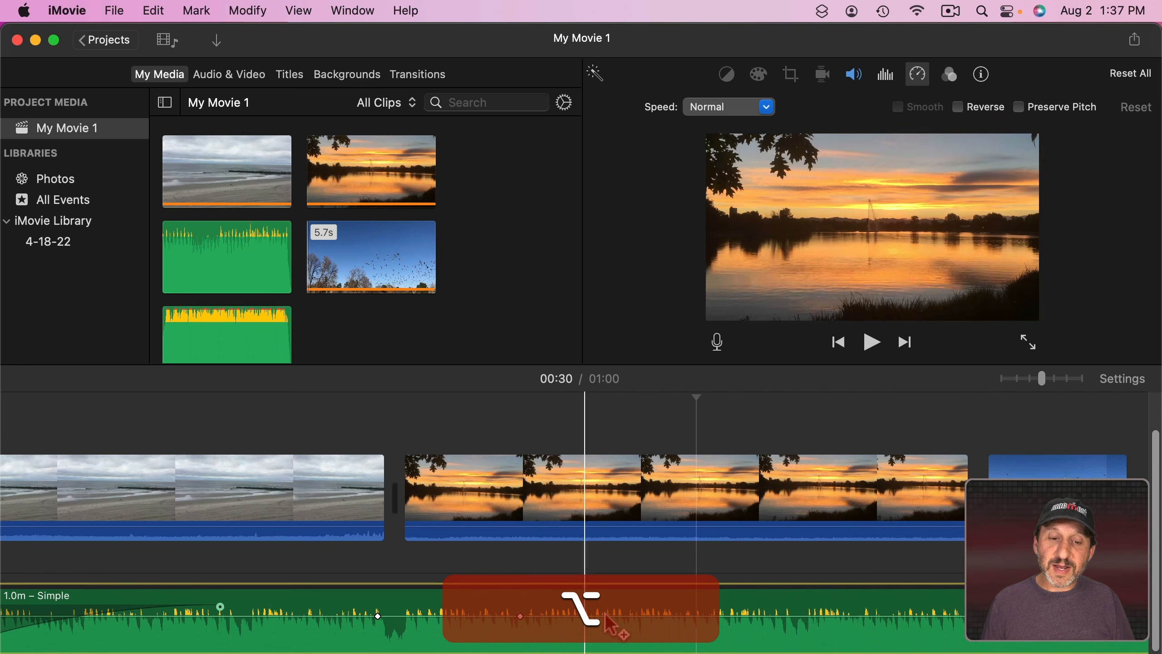
left_click(686, 616, "alt")
left_click(793, 616, "alt")
left_click_drag(570, 616, 573, 641)
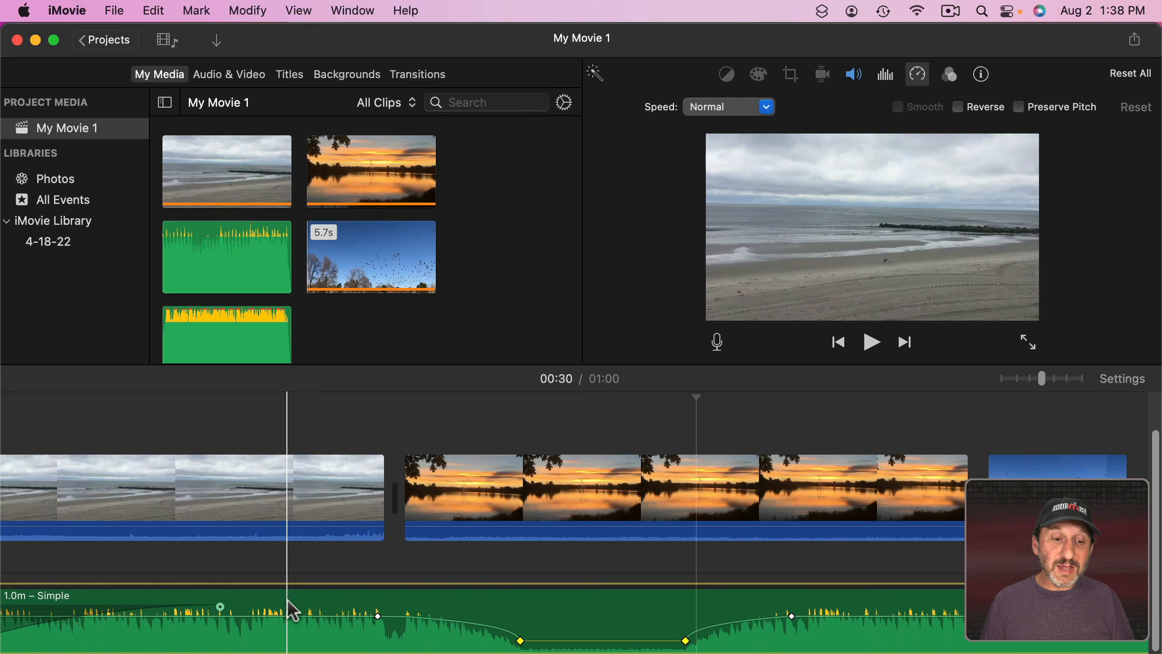
Split the Simple clip at 00:14 and move its second part later in the timeline to leave a gap.
left_click(247, 13)
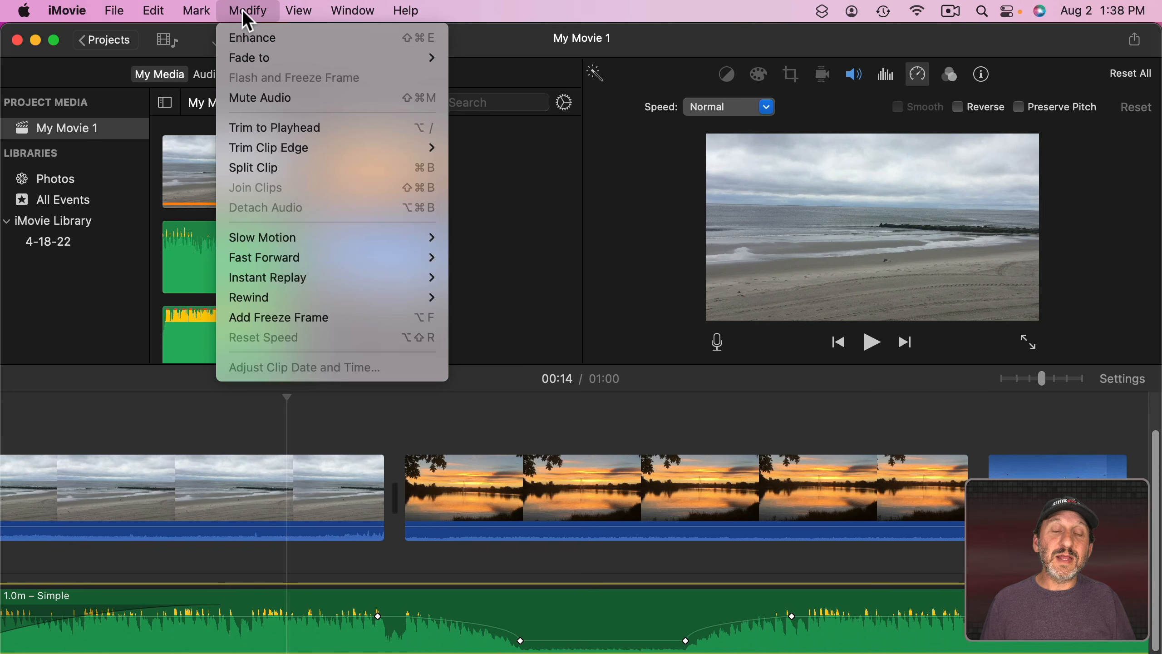
left_click(266, 168)
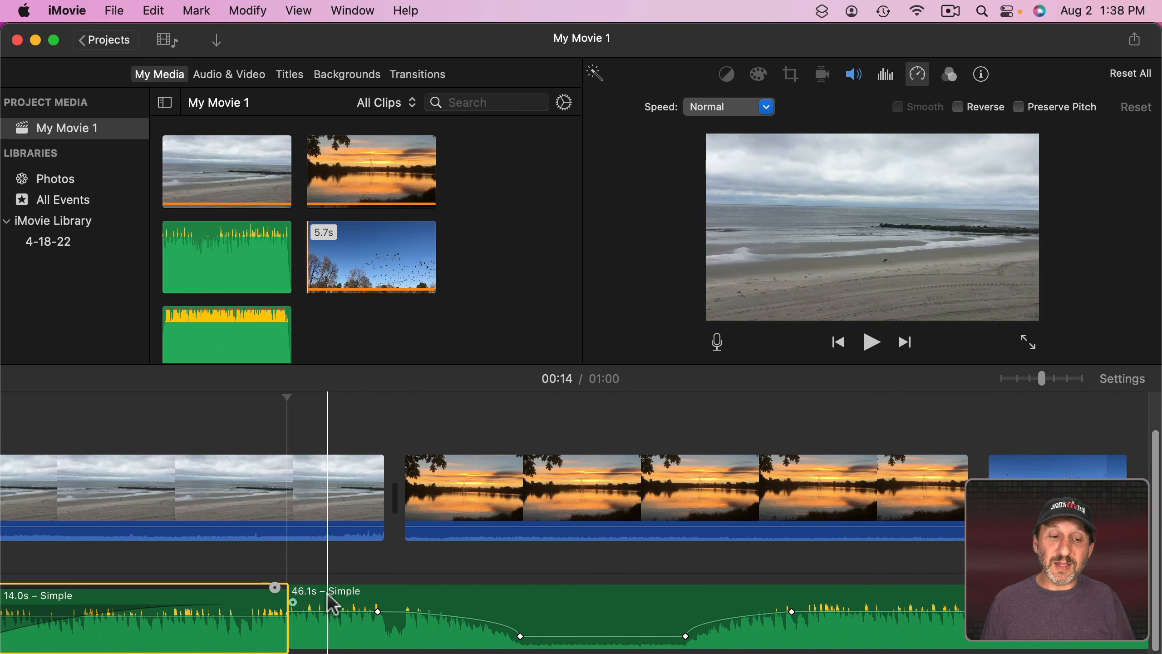
left_click_drag(324, 597, 501, 594)
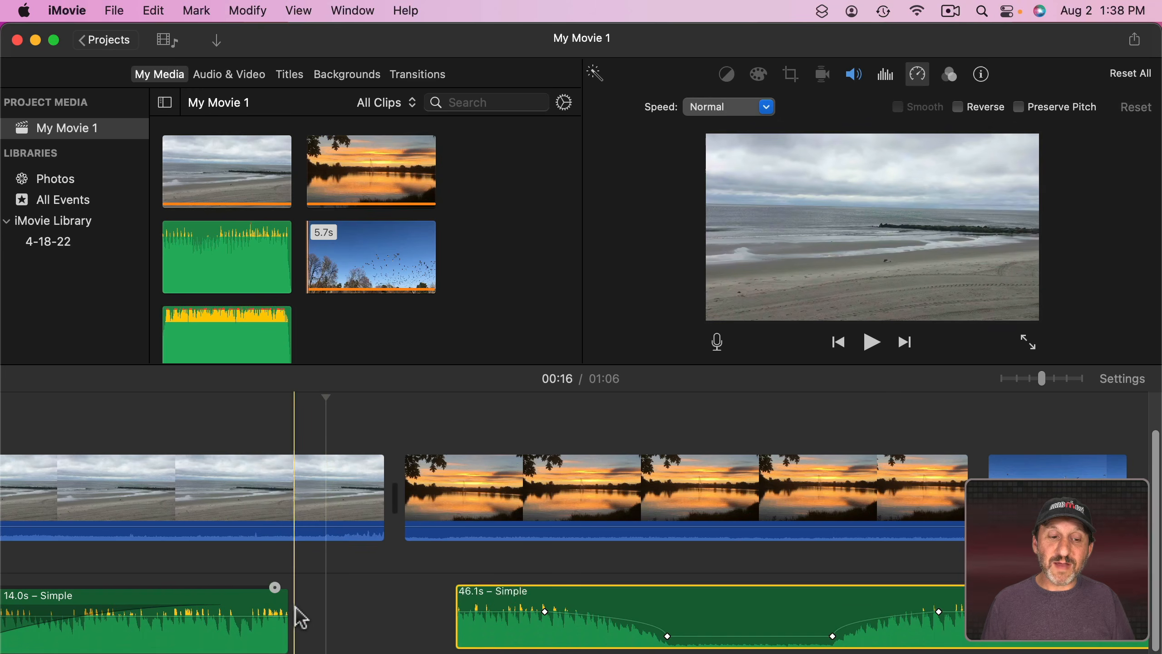
Fade out the end of the first Simple part and fade in the start of the second part.
left_click_drag(282, 608, 248, 607)
left_click_drag(462, 602, 506, 603)
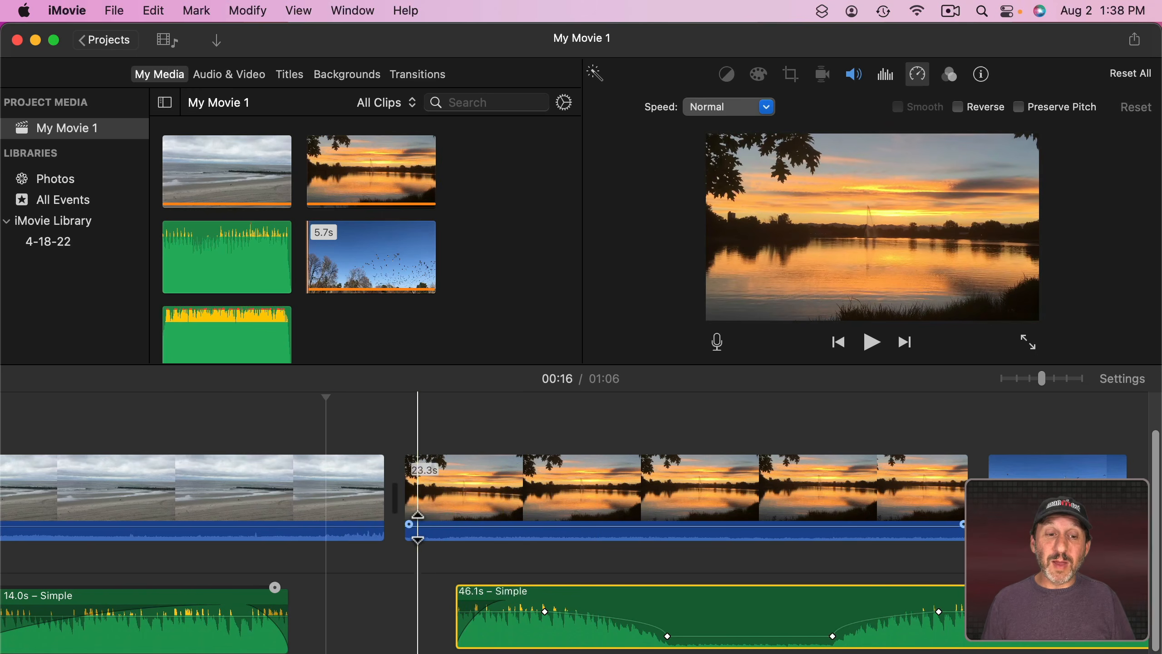
left_click_drag(156, 609, 156, 522)
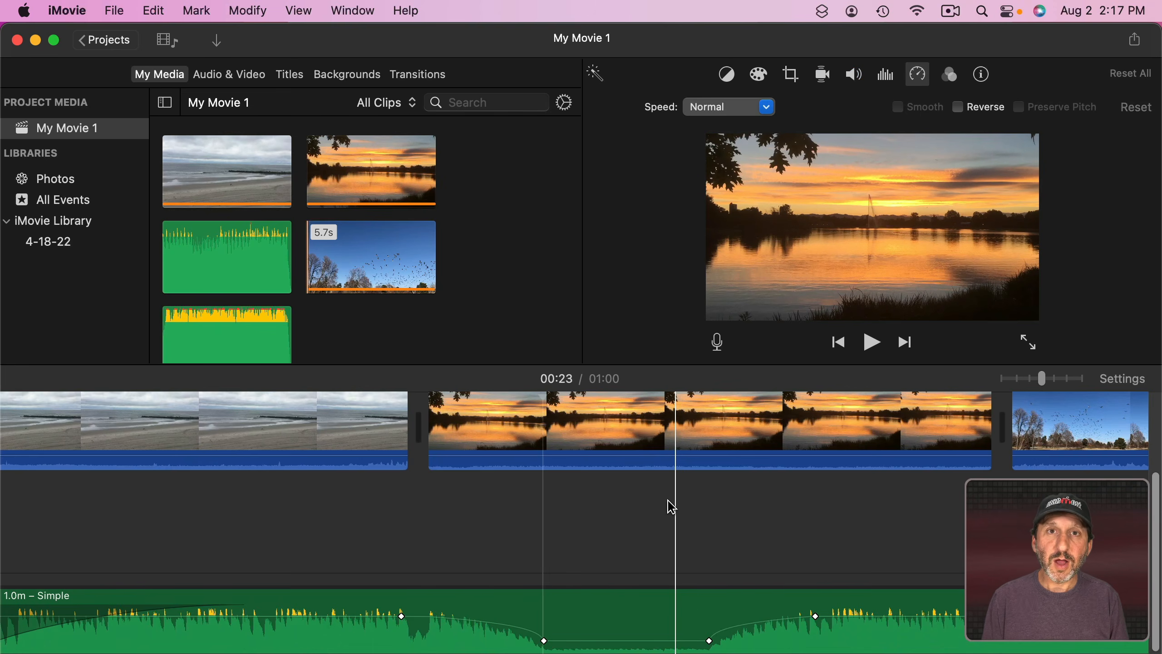
Trim the end of the Simple clip to shorten it to 43.2 s, and trim its beginning as well.
scroll(670, 505, "right", 5)
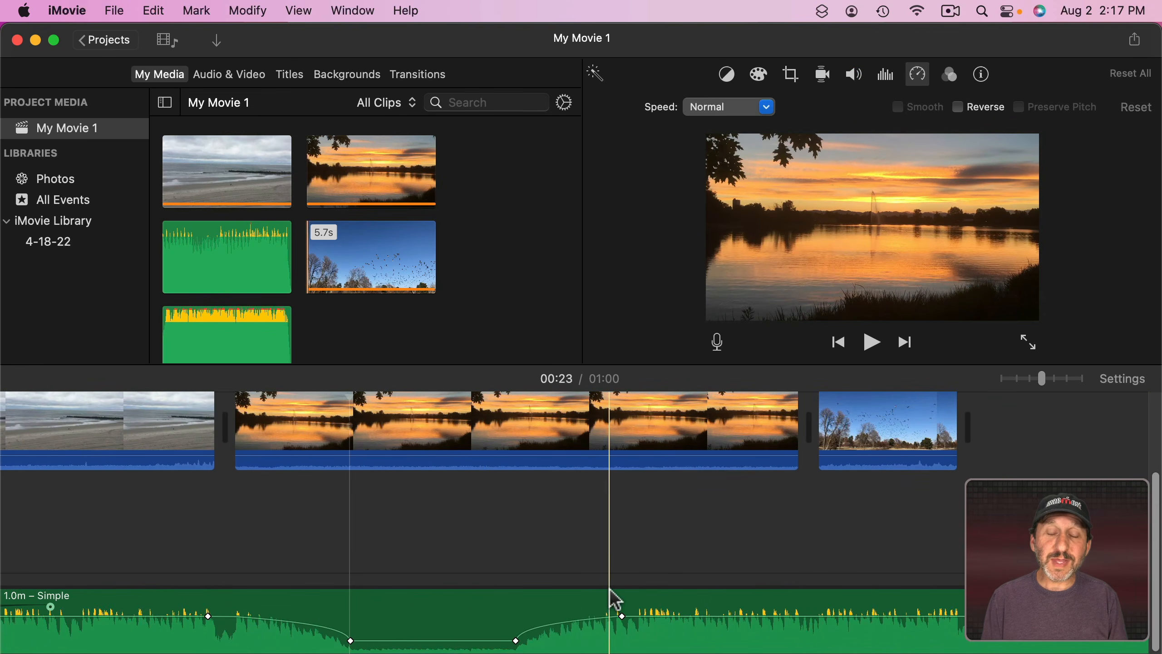
scroll(615, 597, "right", 10)
scroll(612, 594, "left", 1)
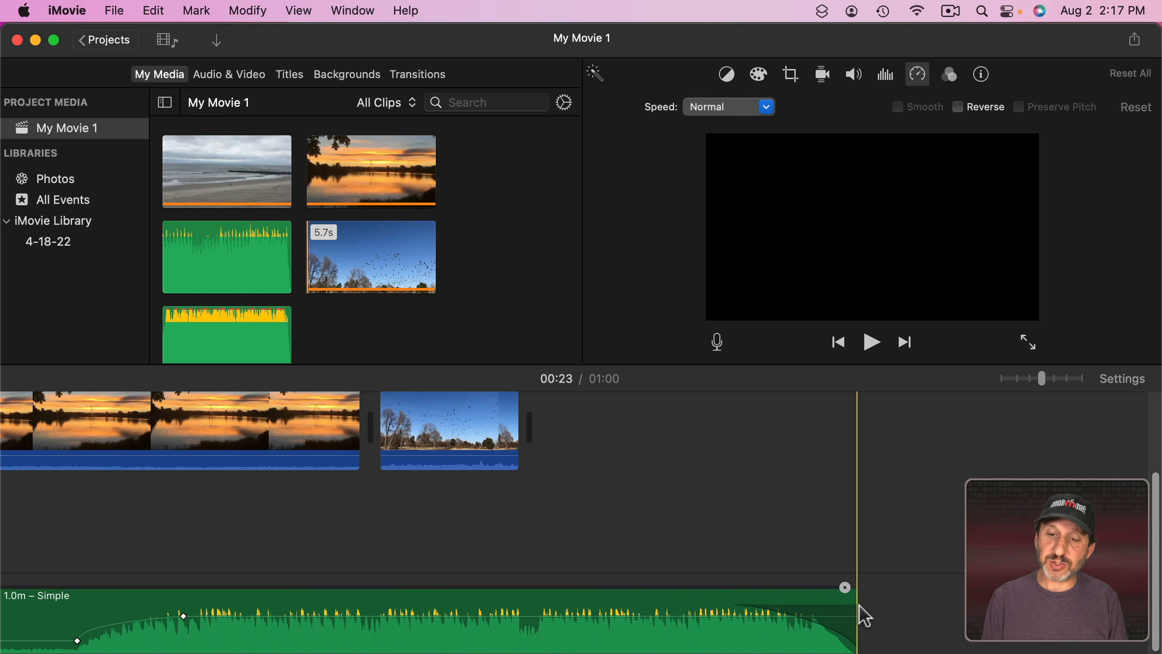
left_click_drag(856, 605, 425, 584)
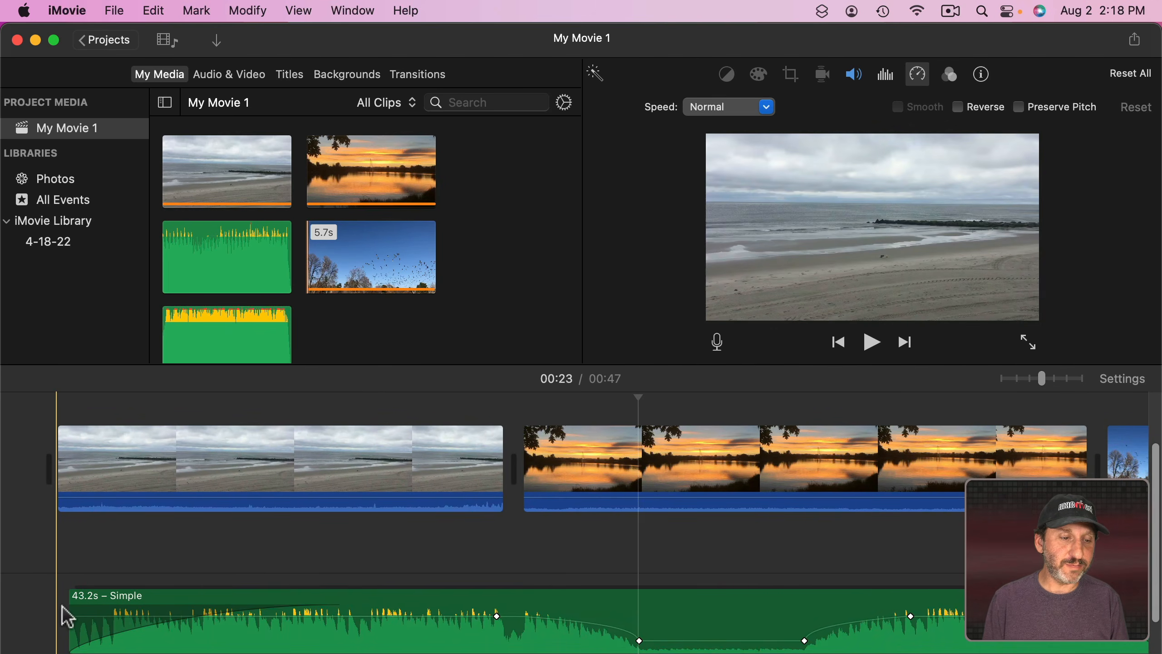
left_click_drag(57, 608, 437, 615)
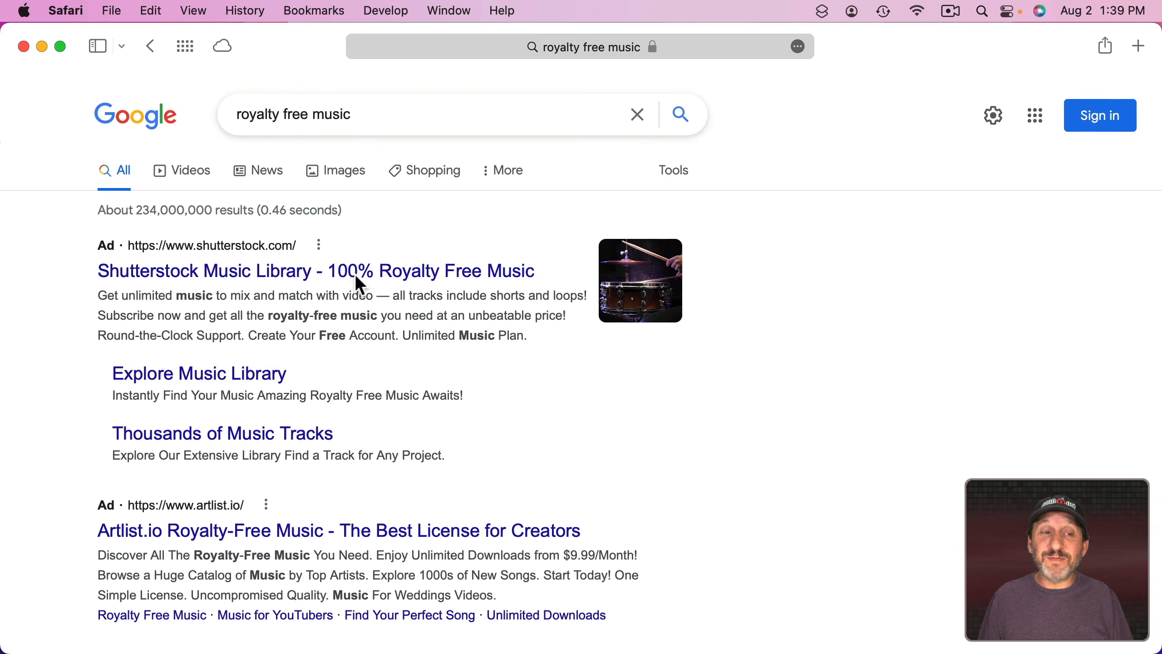
Look through the Google results for royalty free music in Safari.
scroll(334, 422, "down", 20)
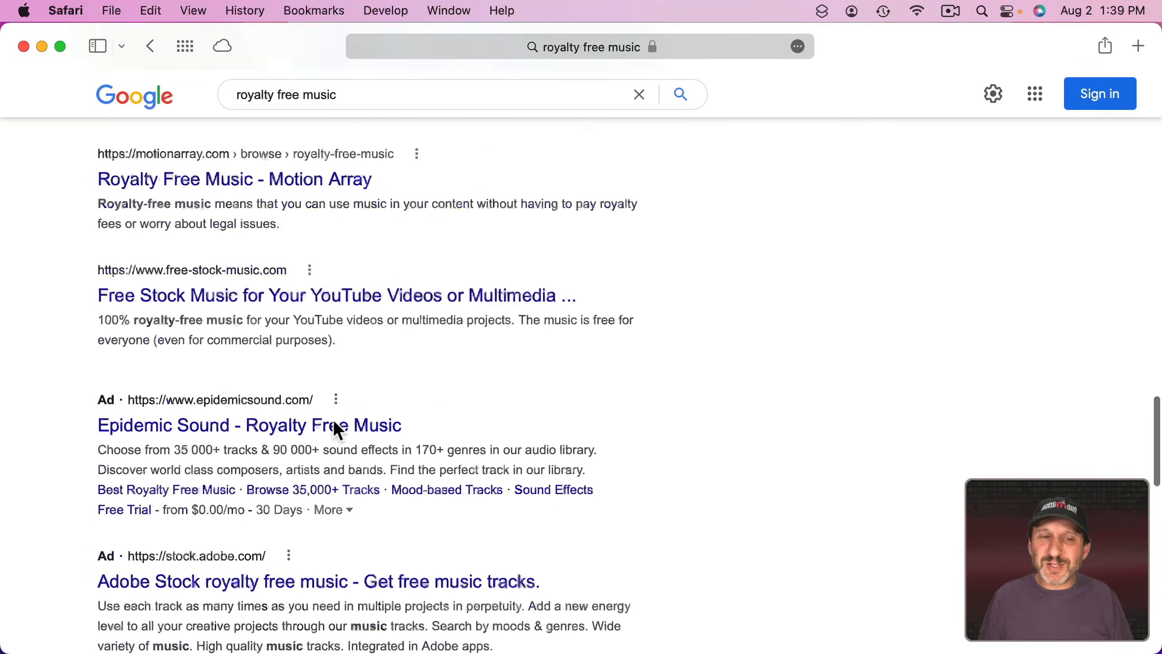
scroll(335, 421, "up", 20)
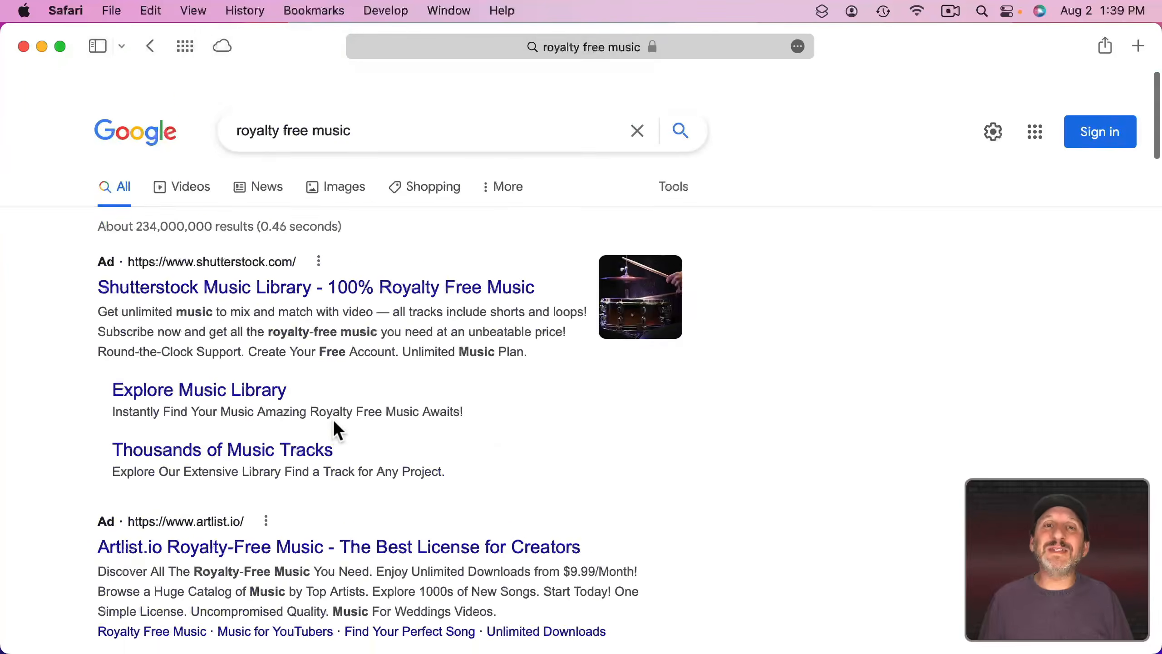